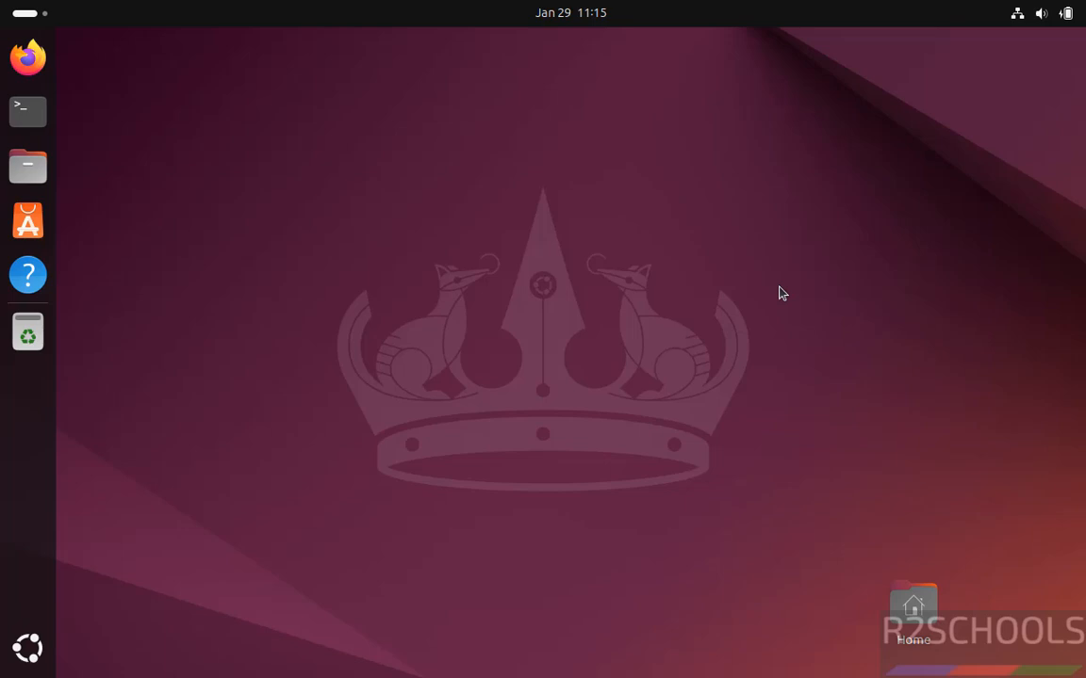
# Step: Open Firefox and load the dbeaver.io website
pyautogui.click(27, 59)
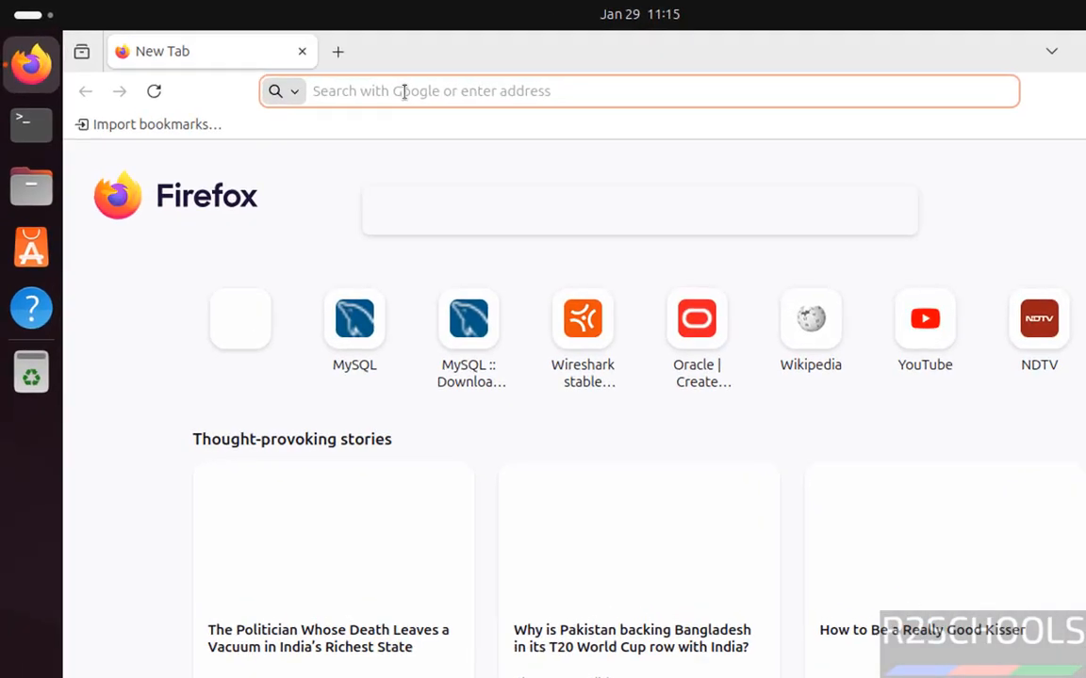
pyautogui.write('dbeaver.io')
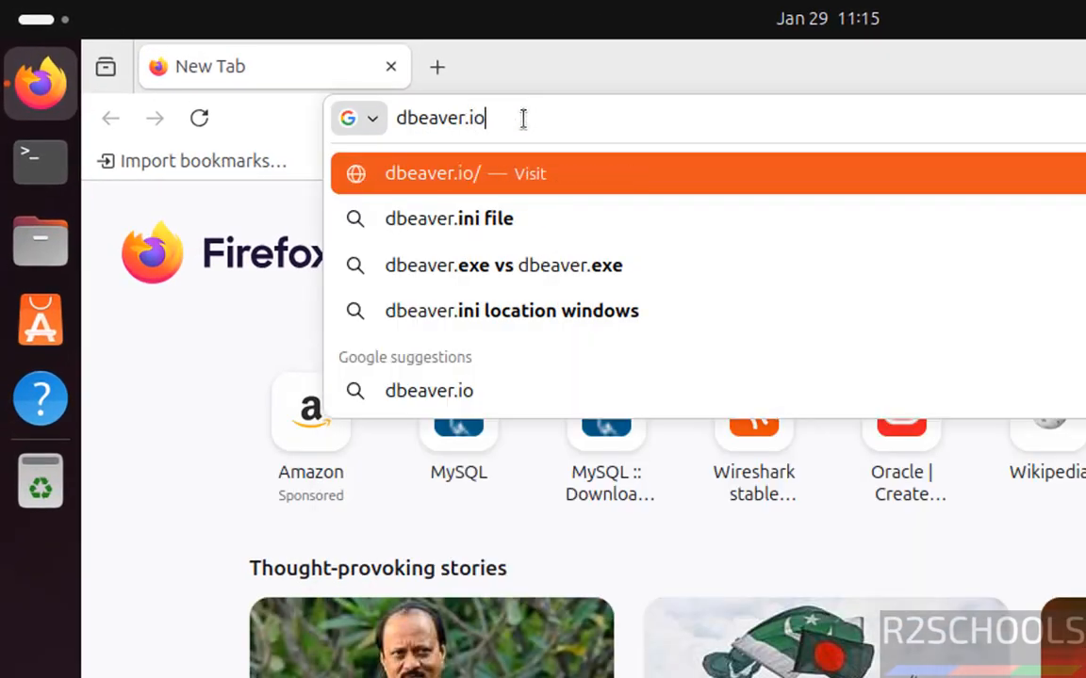
pyautogui.press('Return')
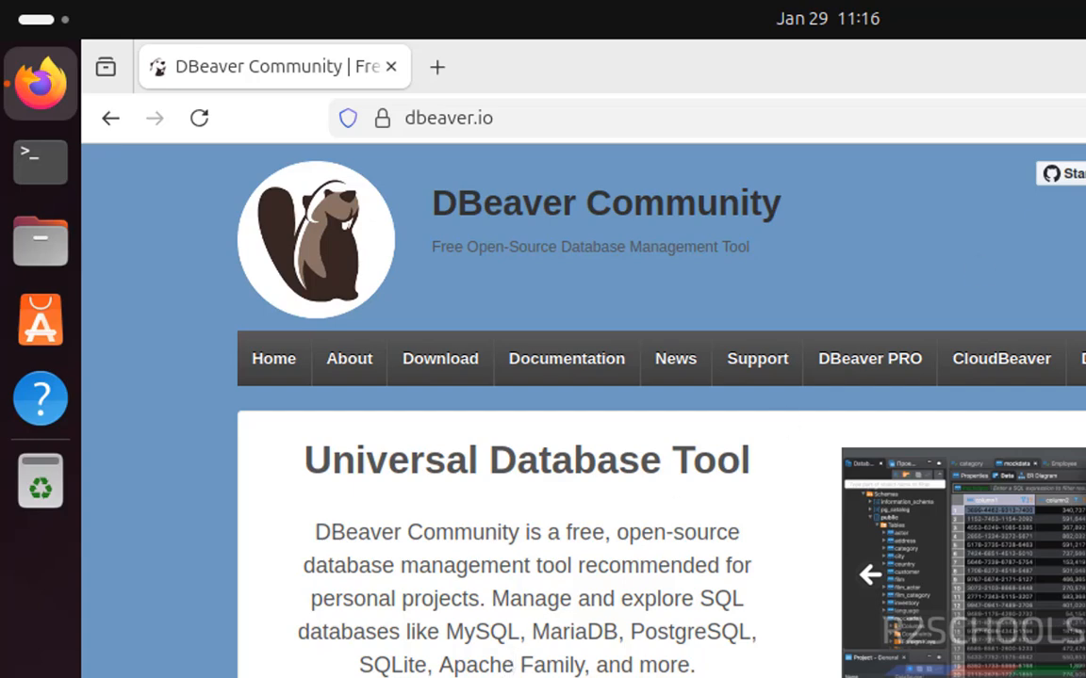
# Step: From the dbeaver.io download page, get the Linux Debian package (installer x86), dbeaver-ce_25.3.3_amd64.deb
pyautogui.scroll(-5, 583, 443)
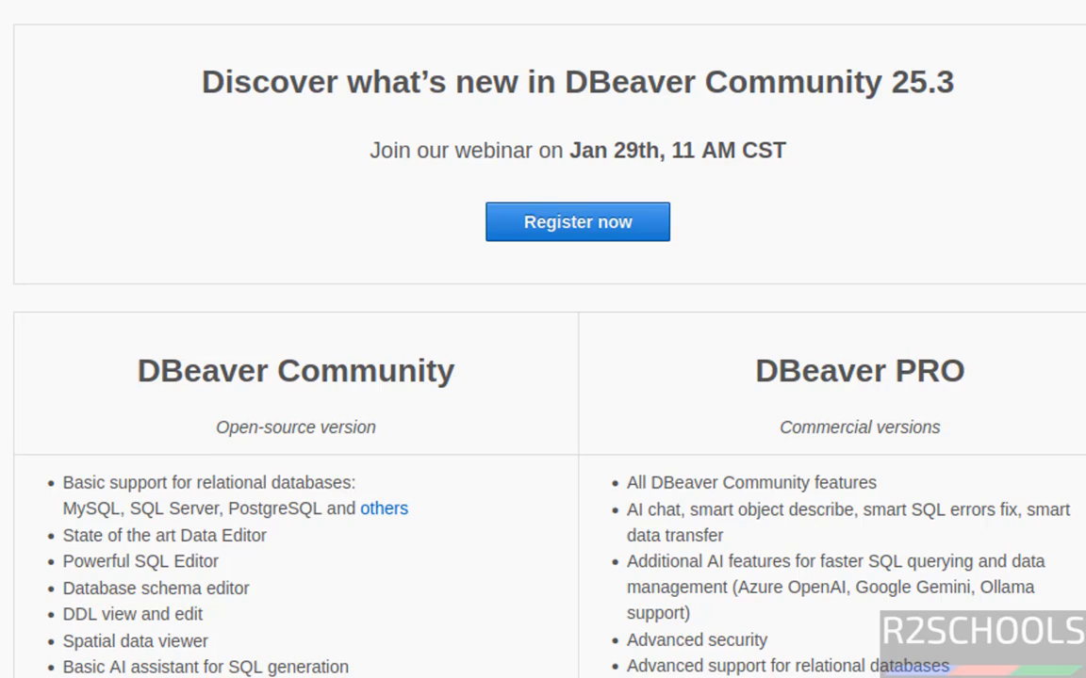
pyautogui.scroll(-3, 543, 340)
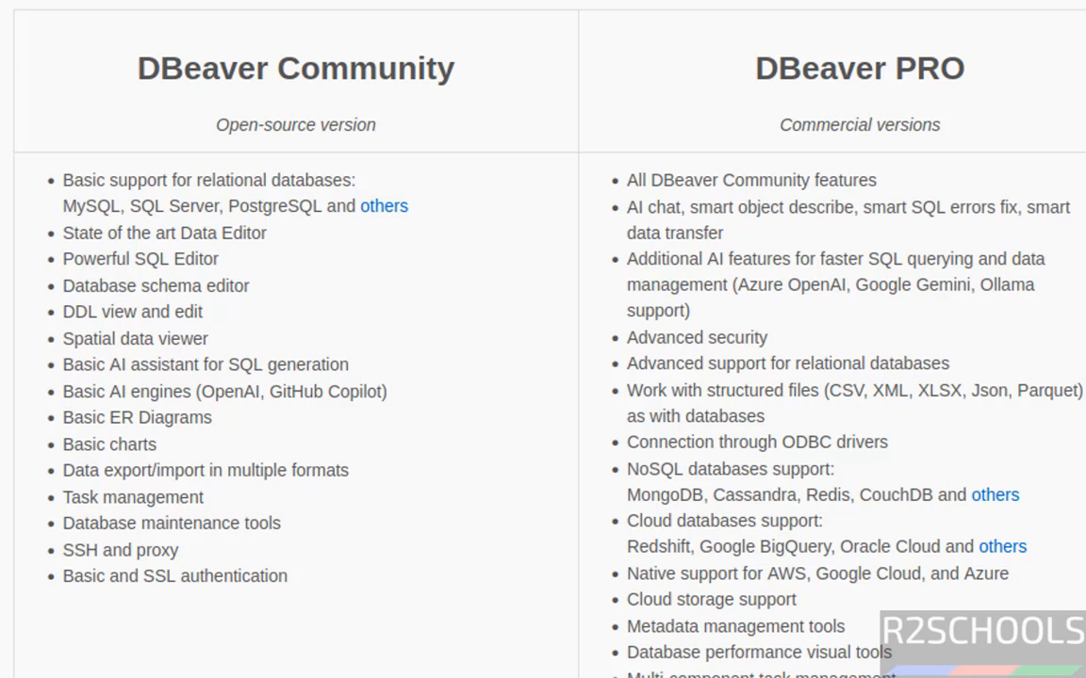
pyautogui.scroll(-3, 543, 339)
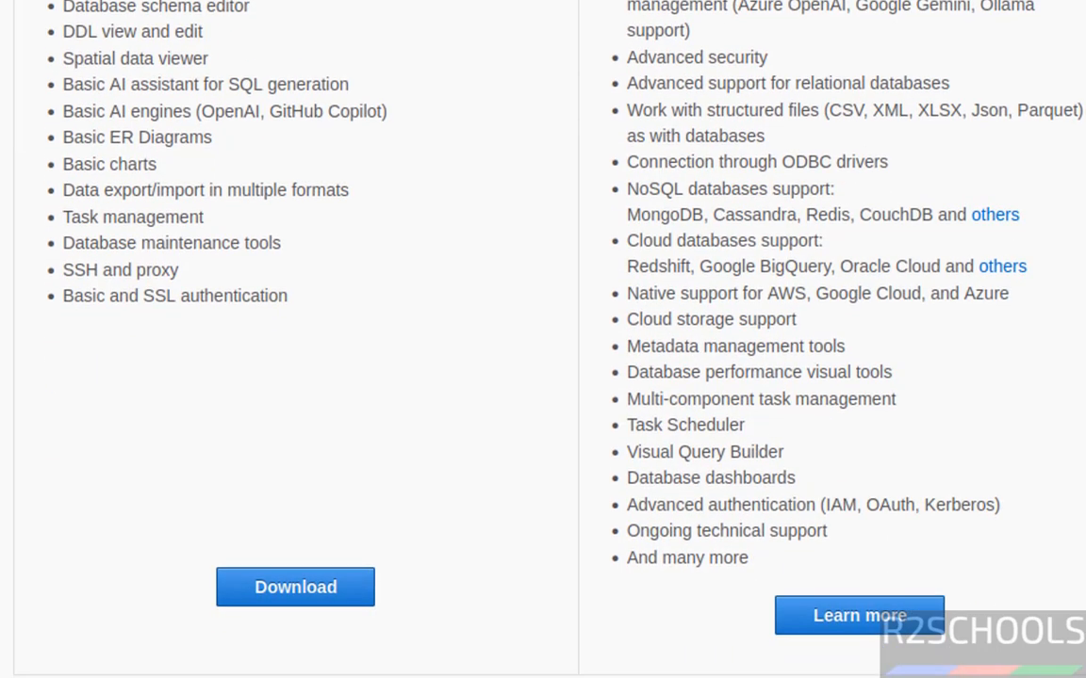
pyautogui.click(284, 588)
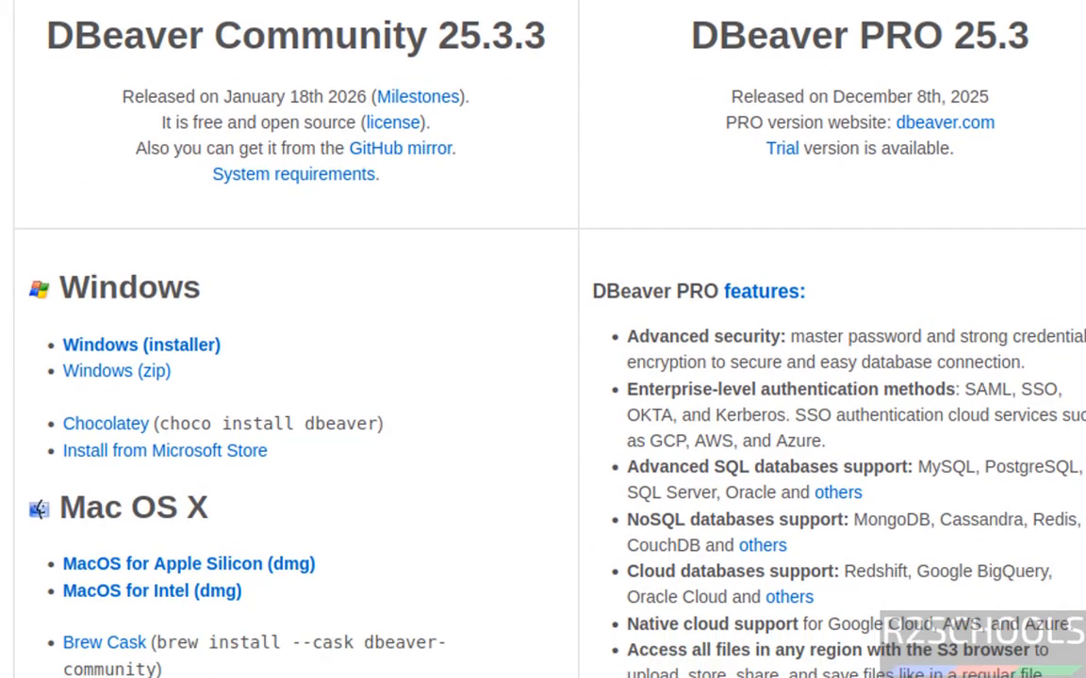
pyautogui.scroll(-6, 284, 591)
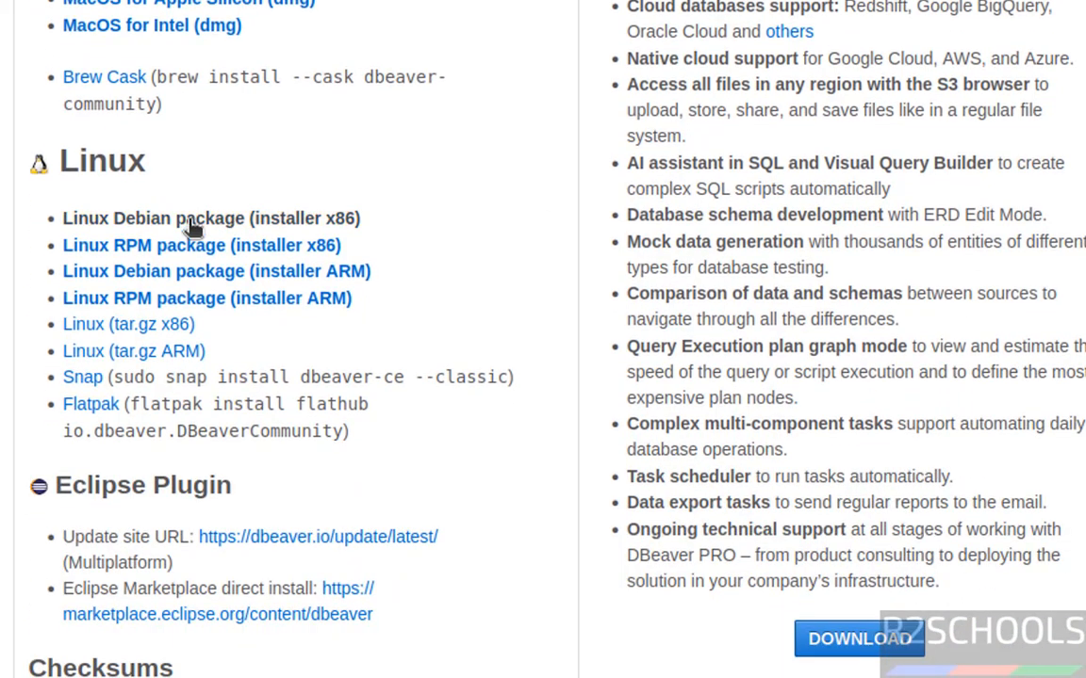
pyautogui.click(191, 227)
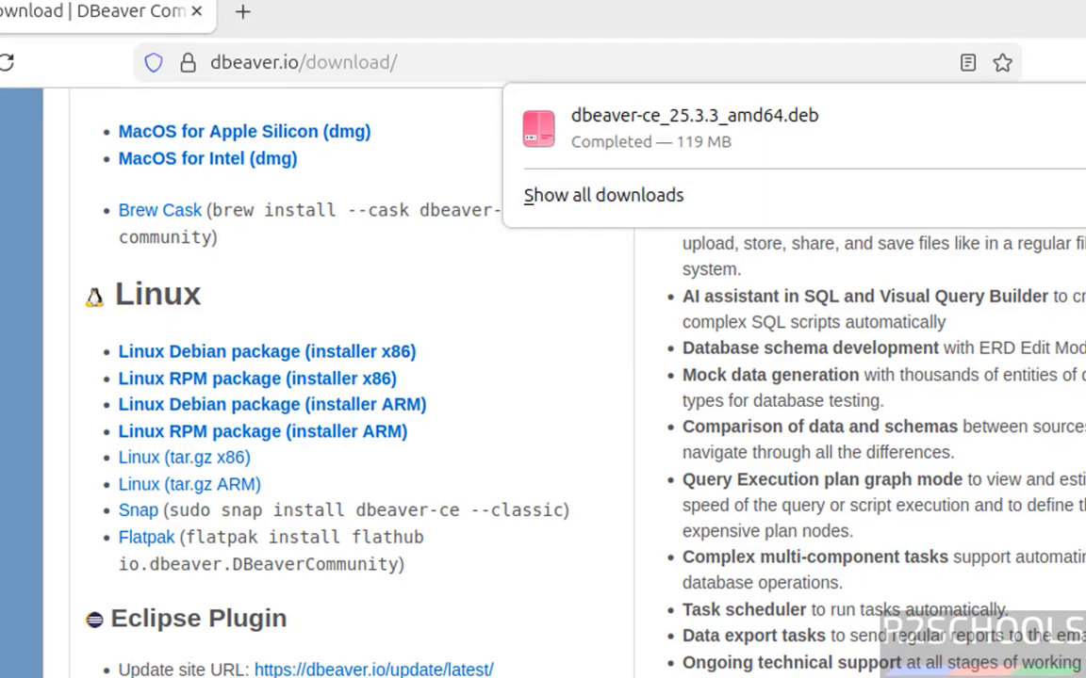
# Step: Dismiss the downloads list and open a terminal in Downloads, listing its files
pyautogui.click(247, 248)
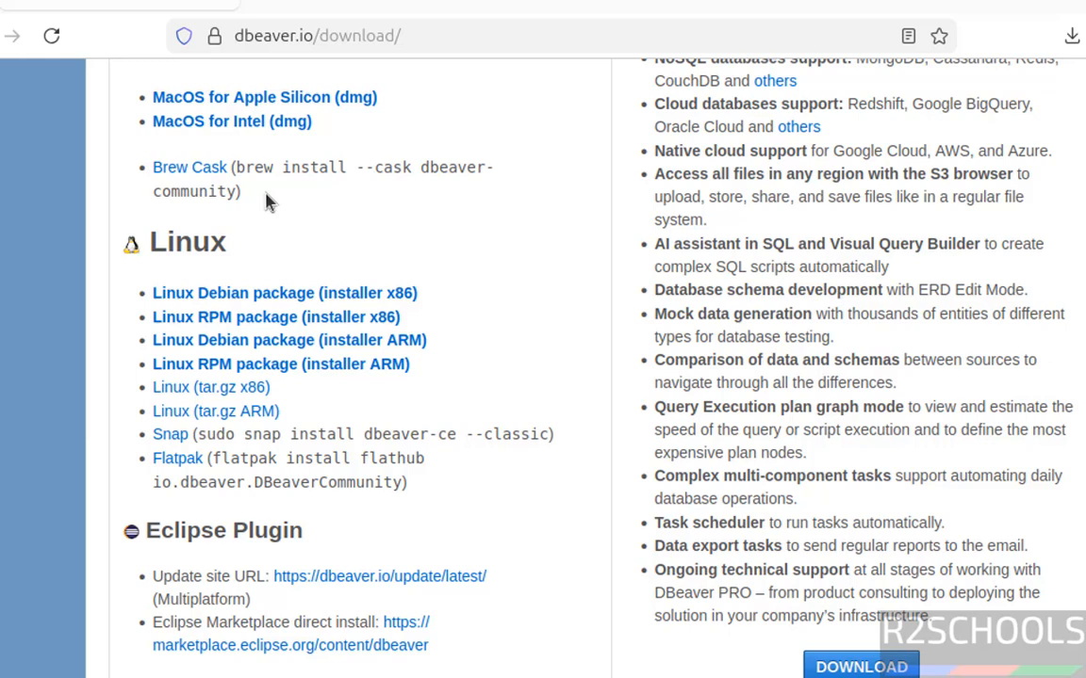
pyautogui.hotkey('ctrl', 'alt', 't')
pyautogui.write('cd Dow')
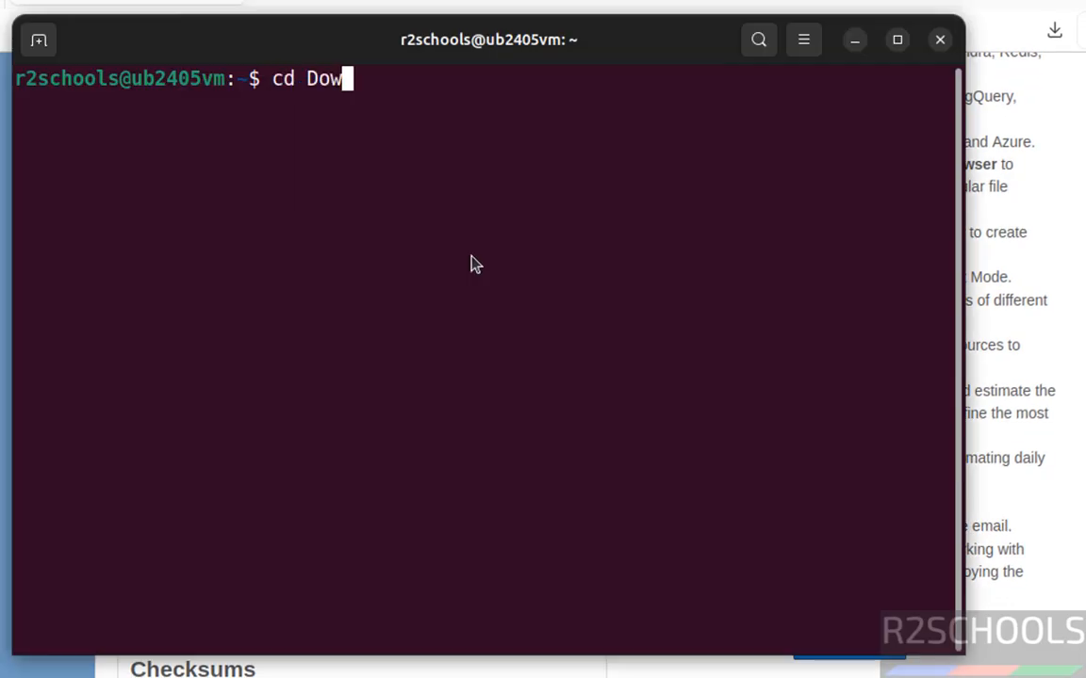
pyautogui.press('Tab')
pyautogui.press('Return')
pyautogui.write('ls')
pyautogui.press('Return')
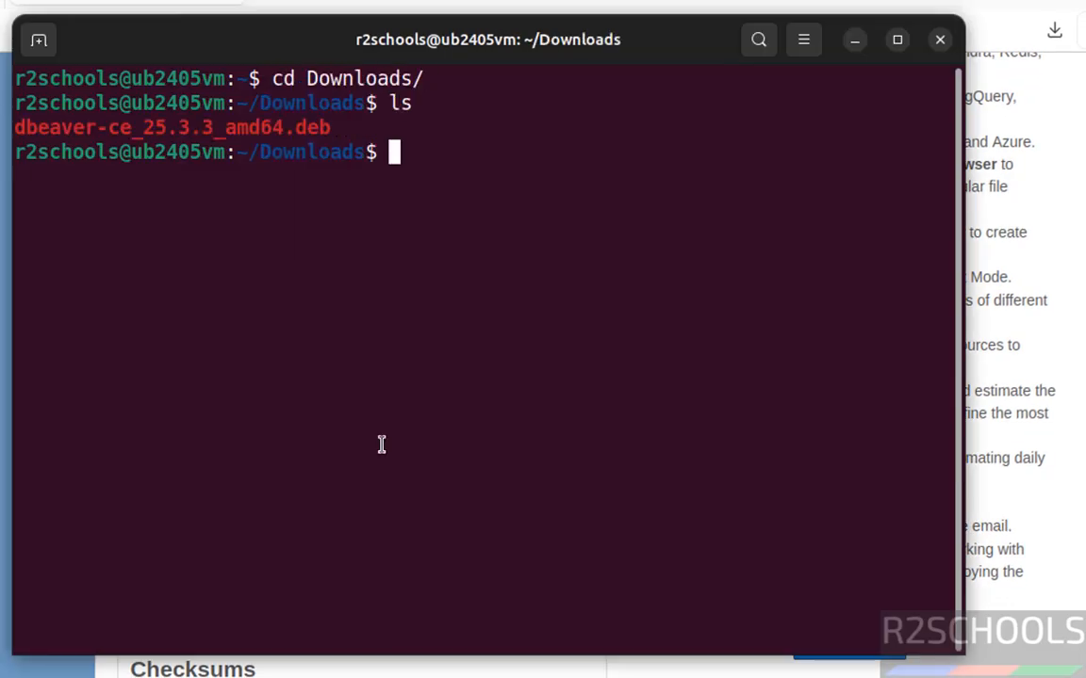
# Step: Install dbeaver-ce_25.3.3_amd64.deb with sudo dpkg -i, supplying the administrator password
pyautogui.write('sudo dpkg -')
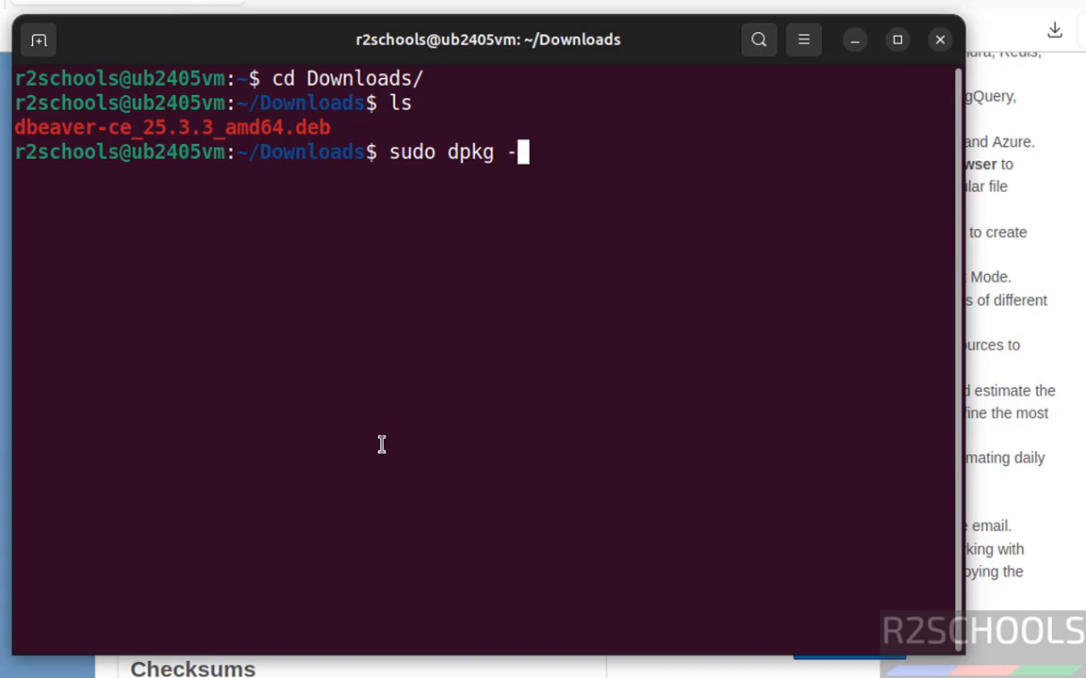
pyautogui.write('i d')
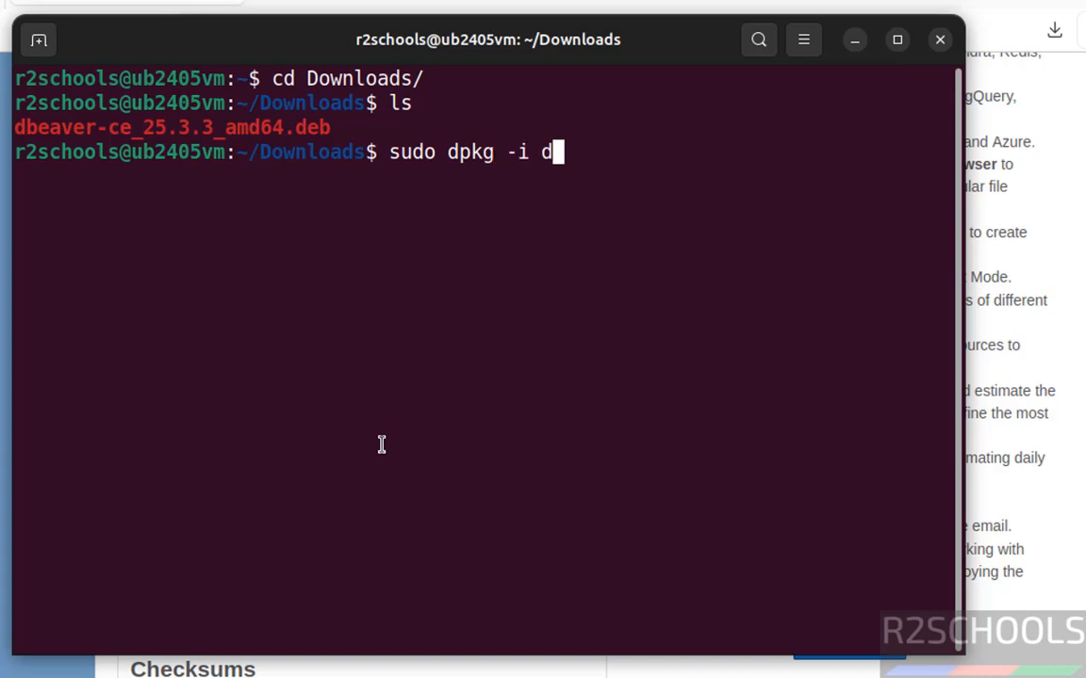
pyautogui.write('beaver')
pyautogui.press('Tab')
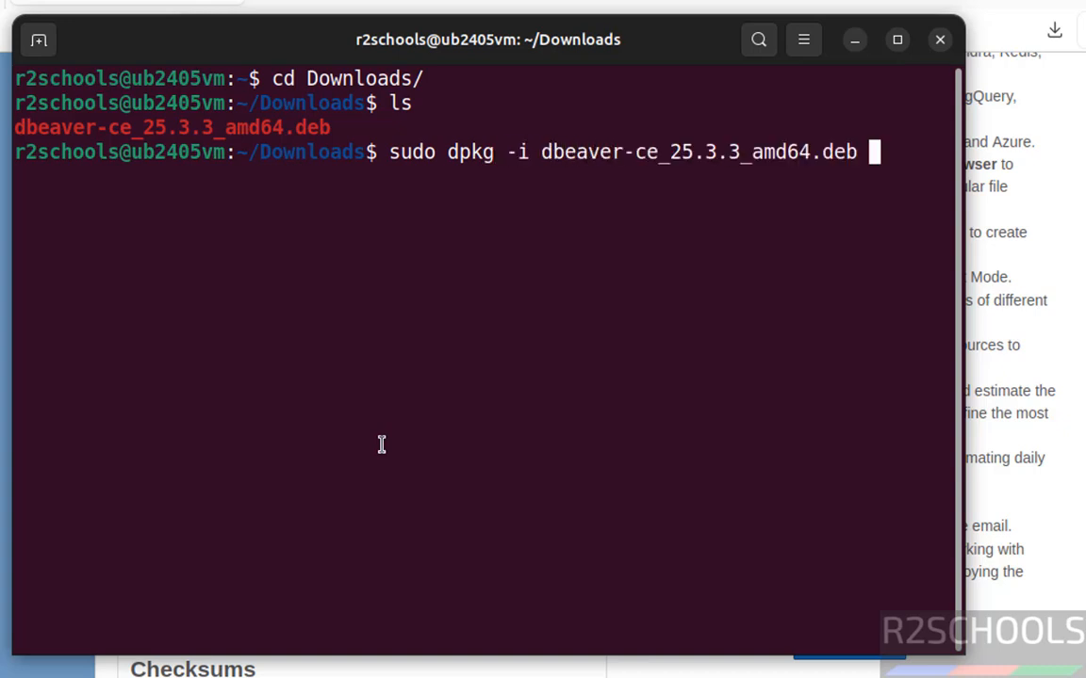
pyautogui.press('Return')
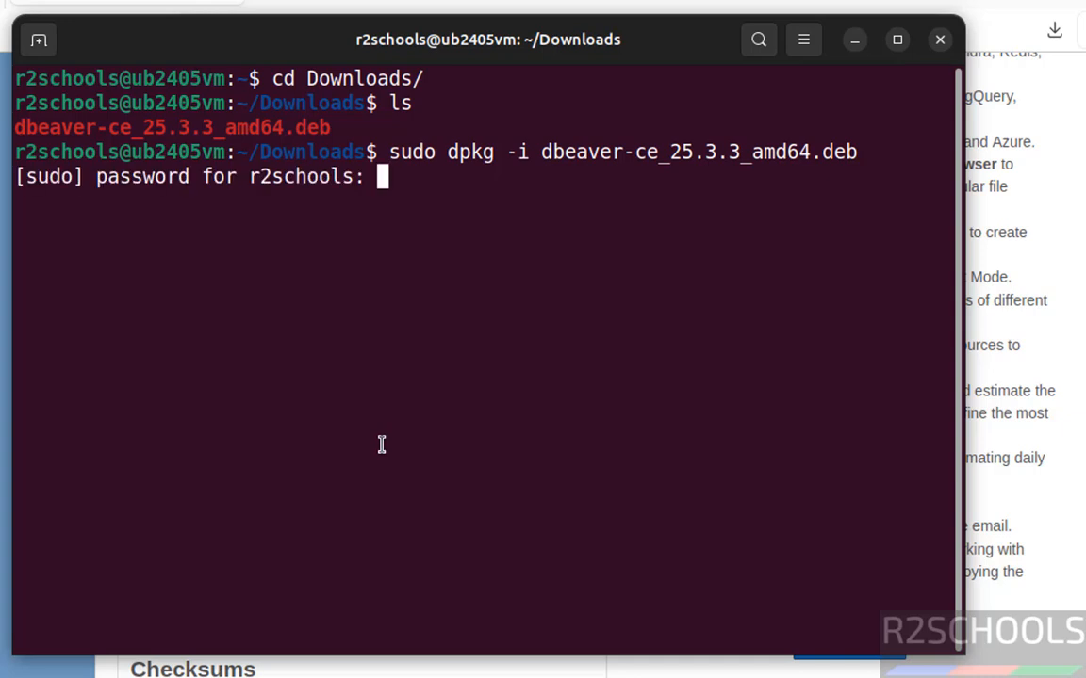
pyautogui.press('Return')
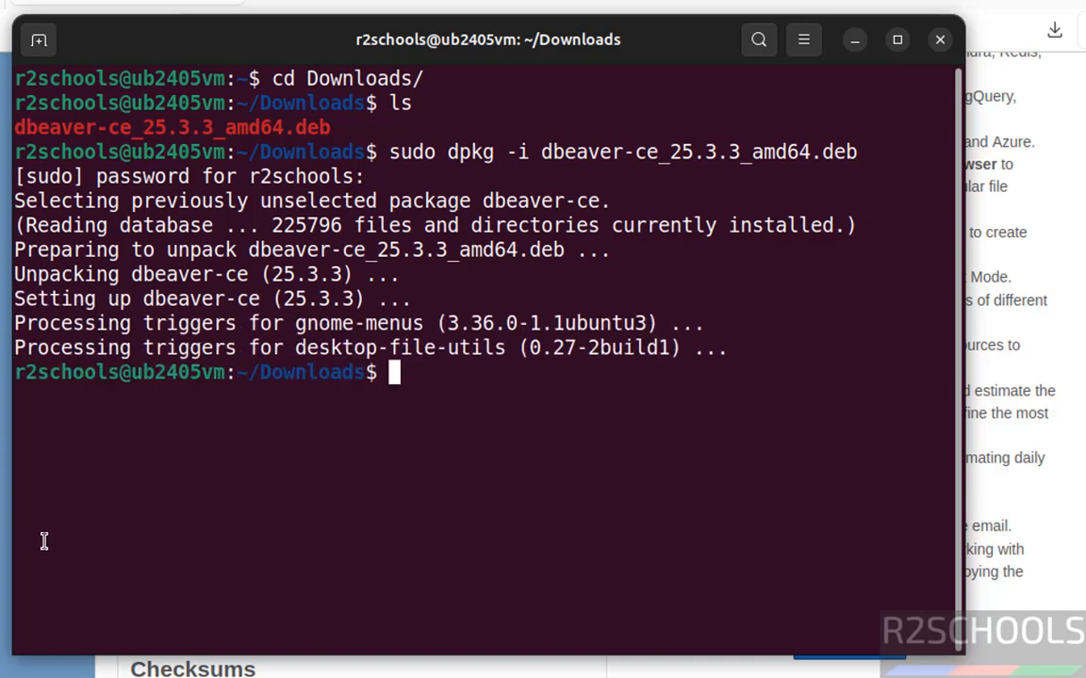
pyautogui.press('super+a')
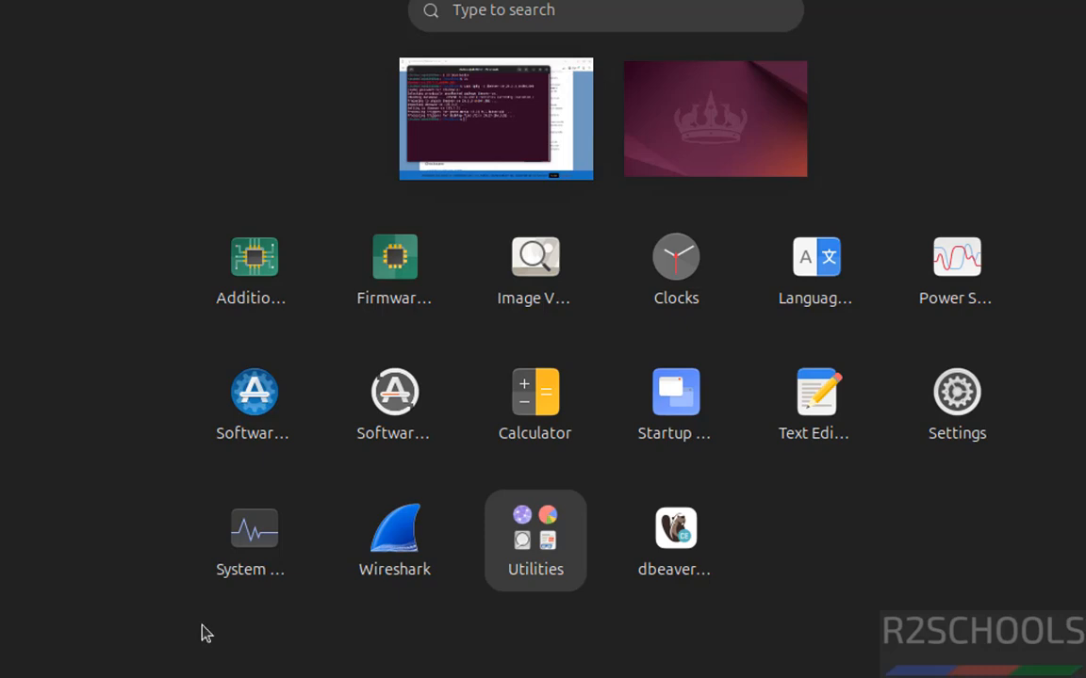
# Step: Launch dbeaver-ce, confirm statistics collection and answer No to creating a sample database
pyautogui.click(685, 541)
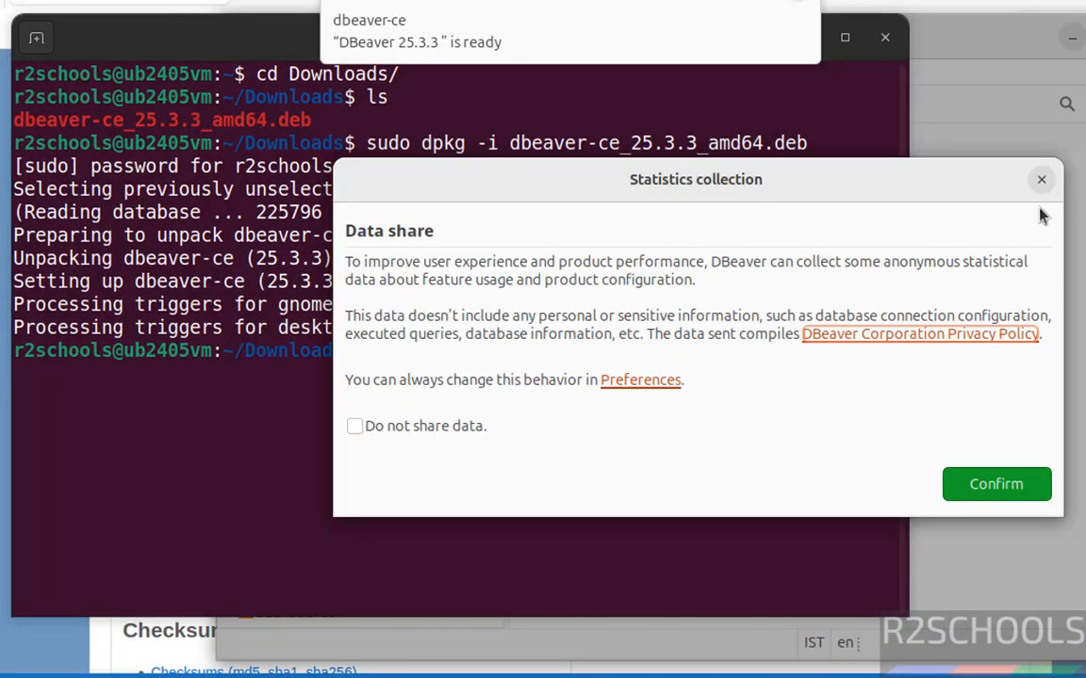
pyautogui.click(1041, 179)
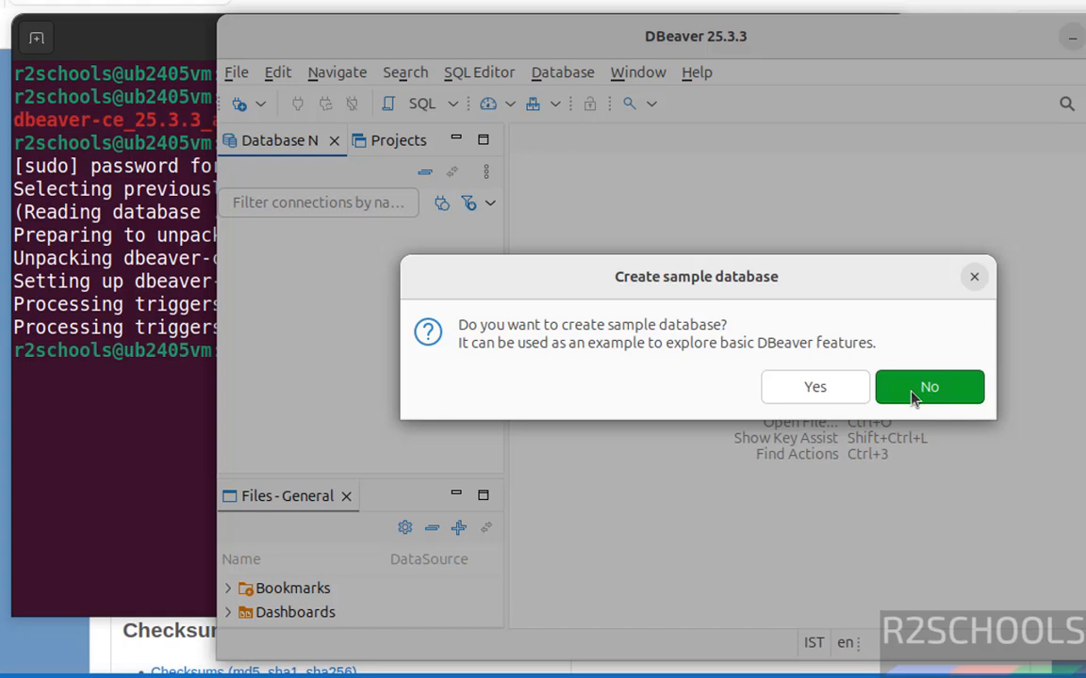
pyautogui.click(913, 396)
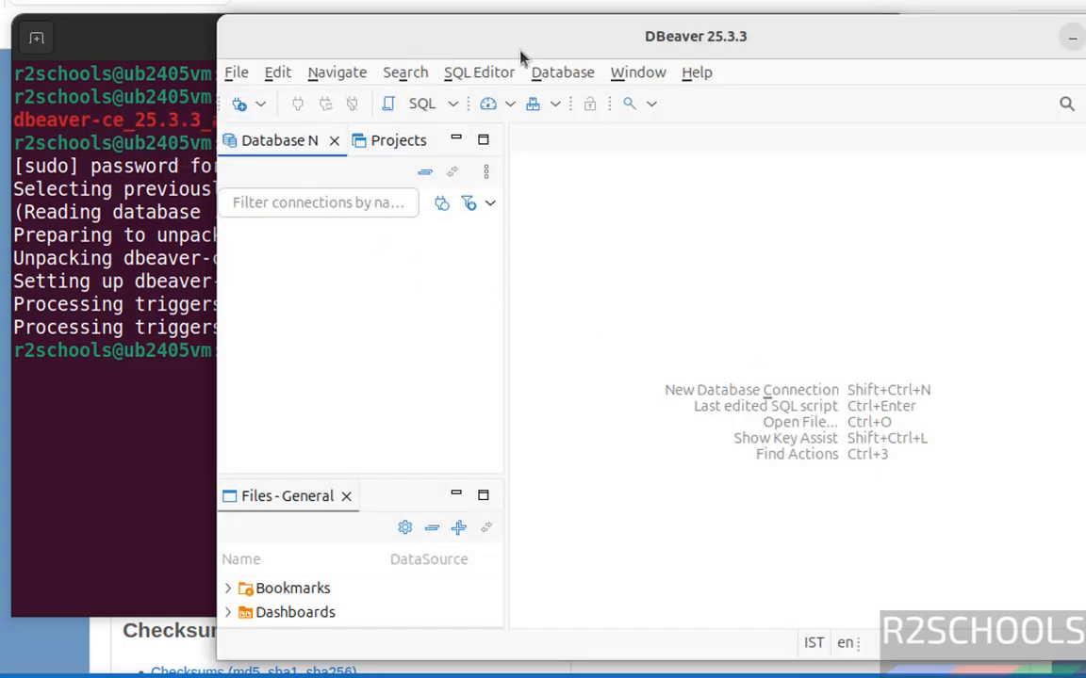
pyautogui.click(558, 75)
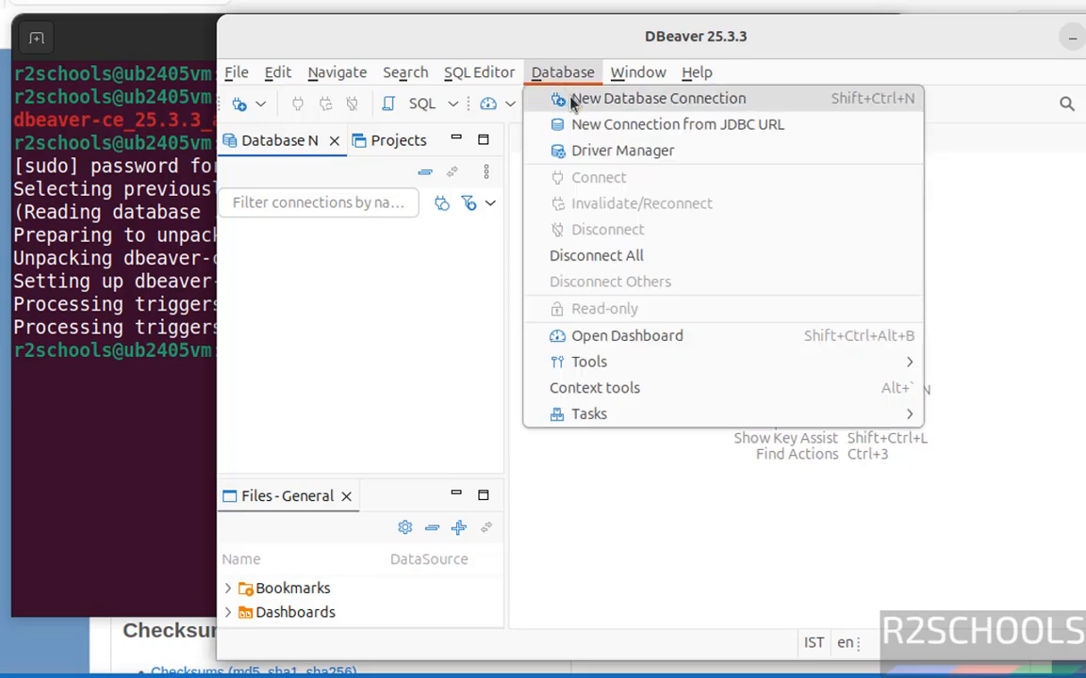
# Step: Start a new MySQL connection to localhost with database bank, username and password
pyautogui.click(573, 100)
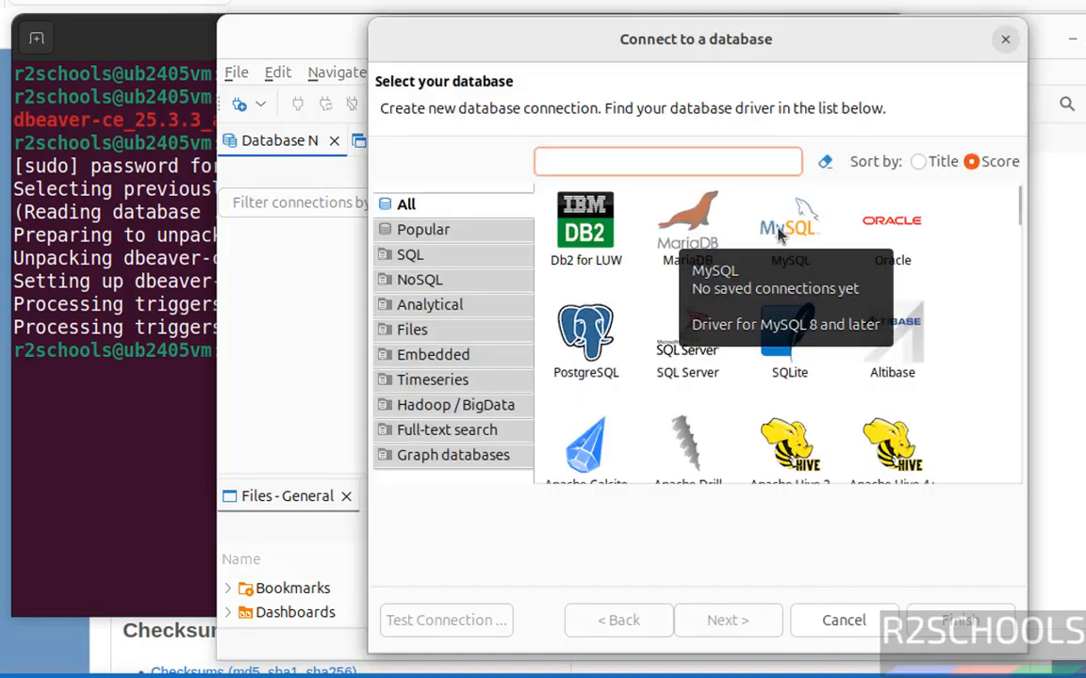
pyautogui.click(780, 236)
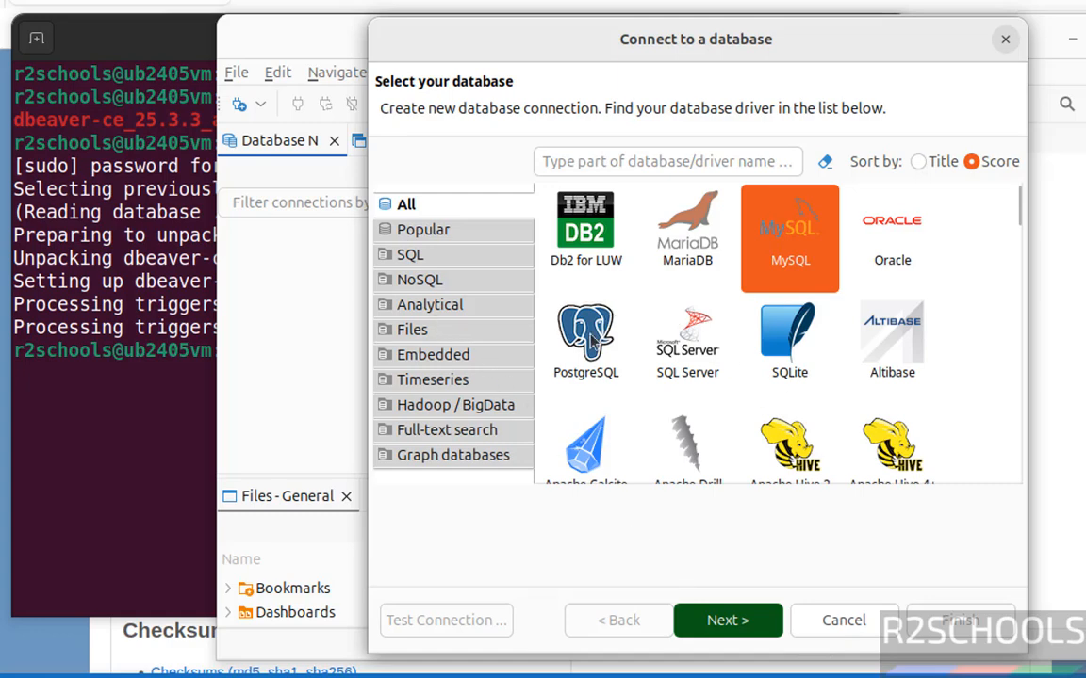
pyautogui.press('Return')
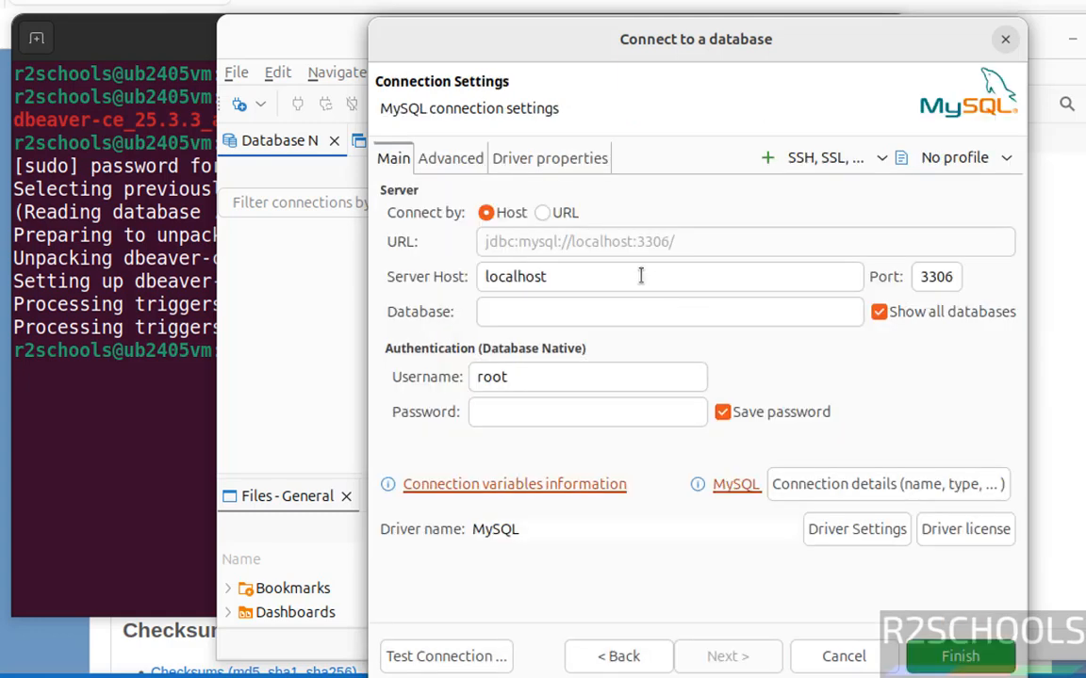
pyautogui.click(640, 270)
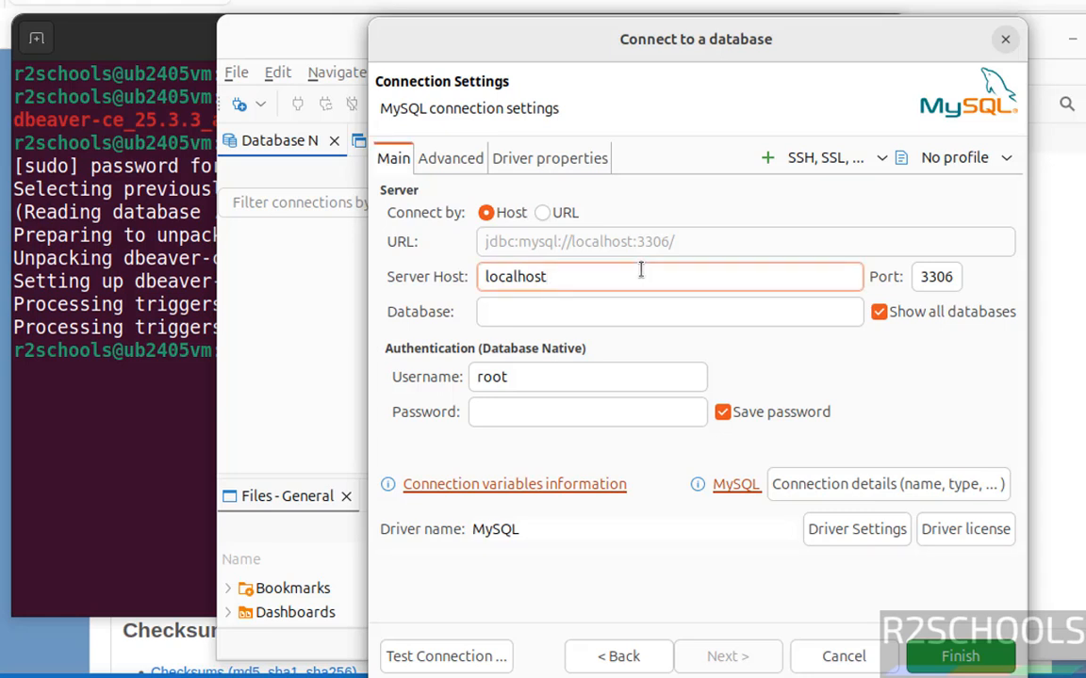
pyautogui.doubleClick(639, 271)
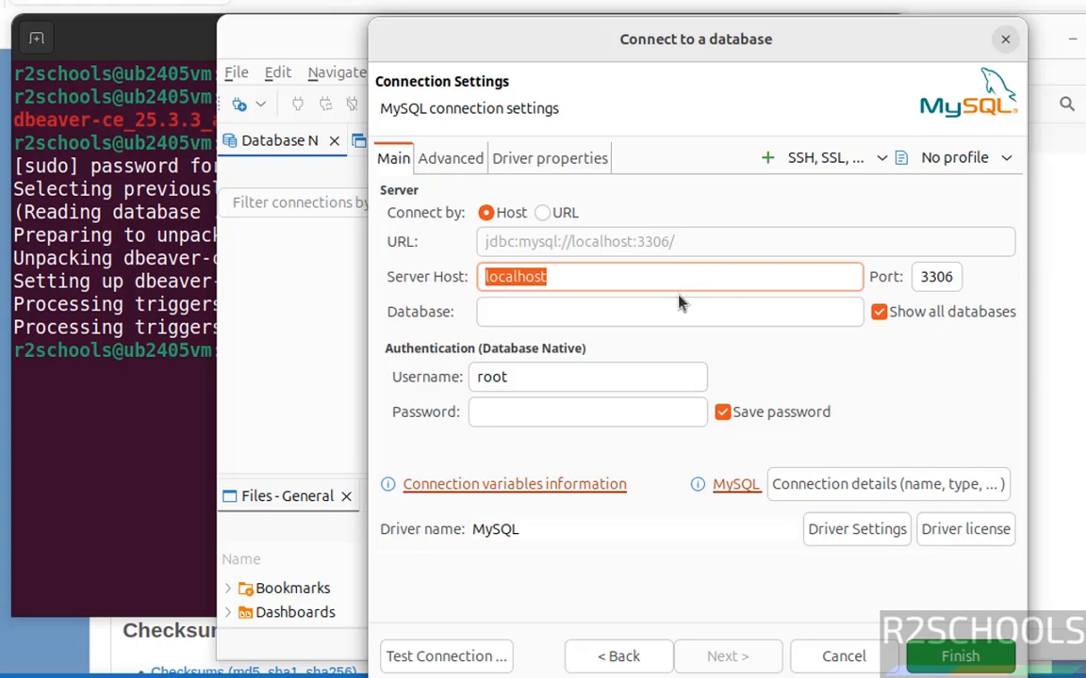
pyautogui.click(639, 312)
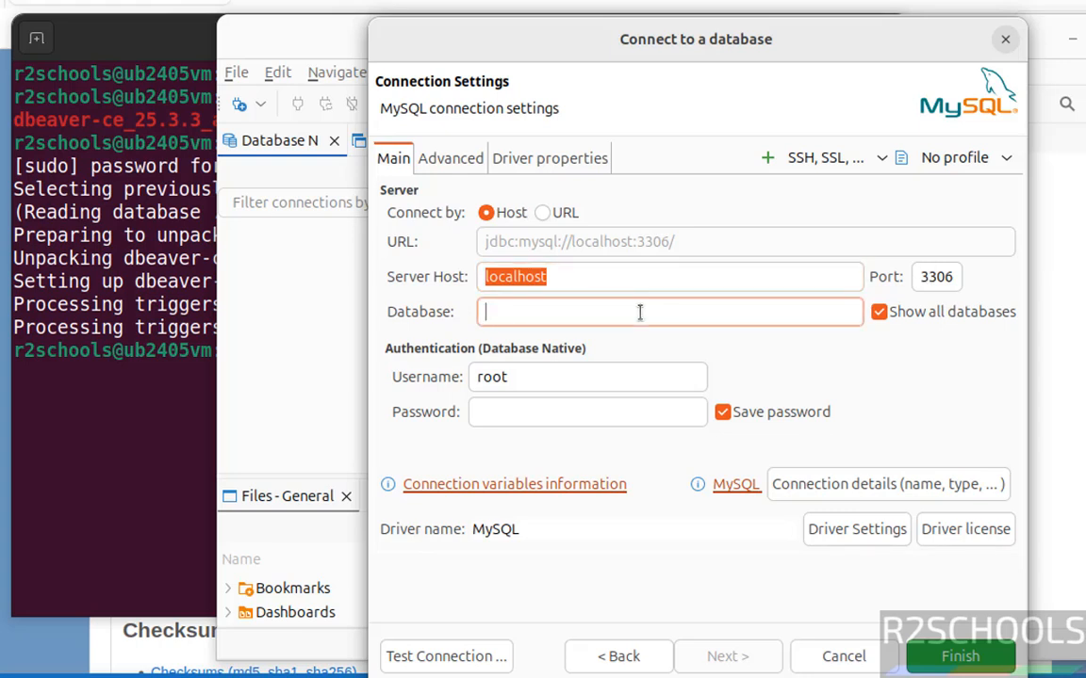
pyautogui.write('bank')
pyautogui.press('Tab')
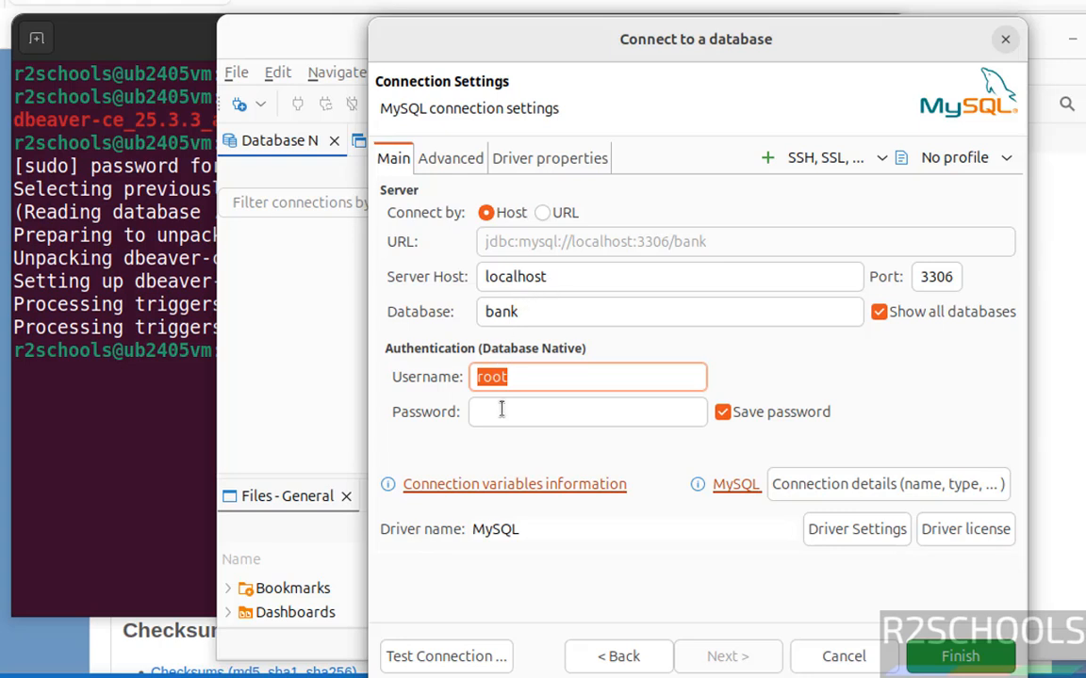
pyautogui.click(501, 410)
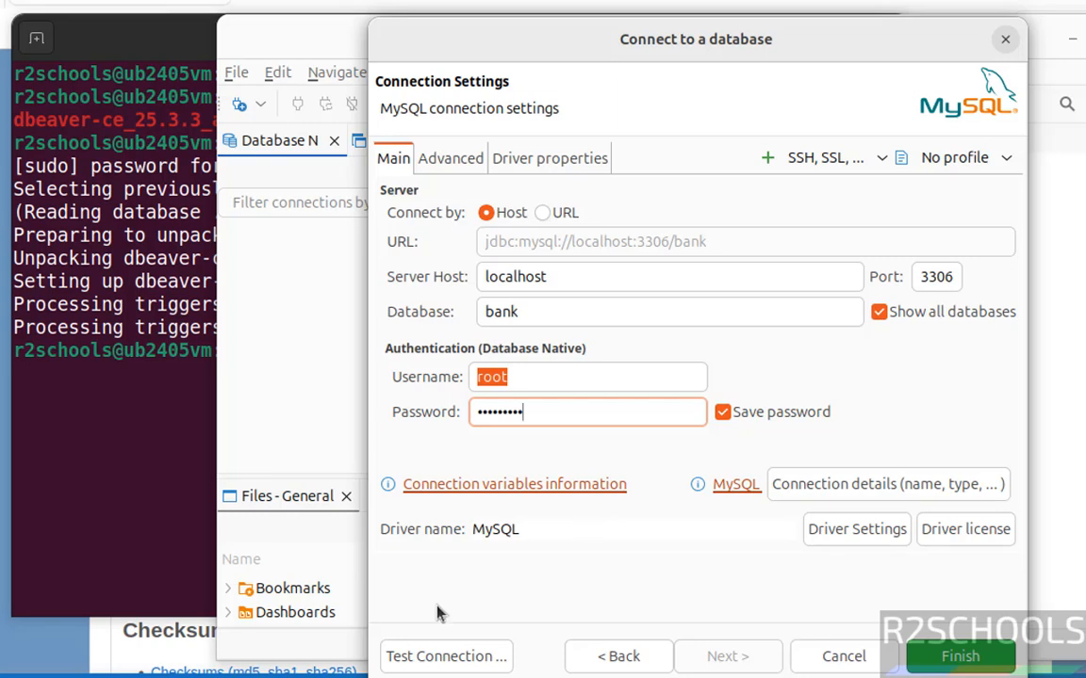
# Step: Download the MySQL driver, set allowPublicKeyRetrieval to TRUE, and pass the connection test
pyautogui.click(415, 657)
pyautogui.click(853, 497)
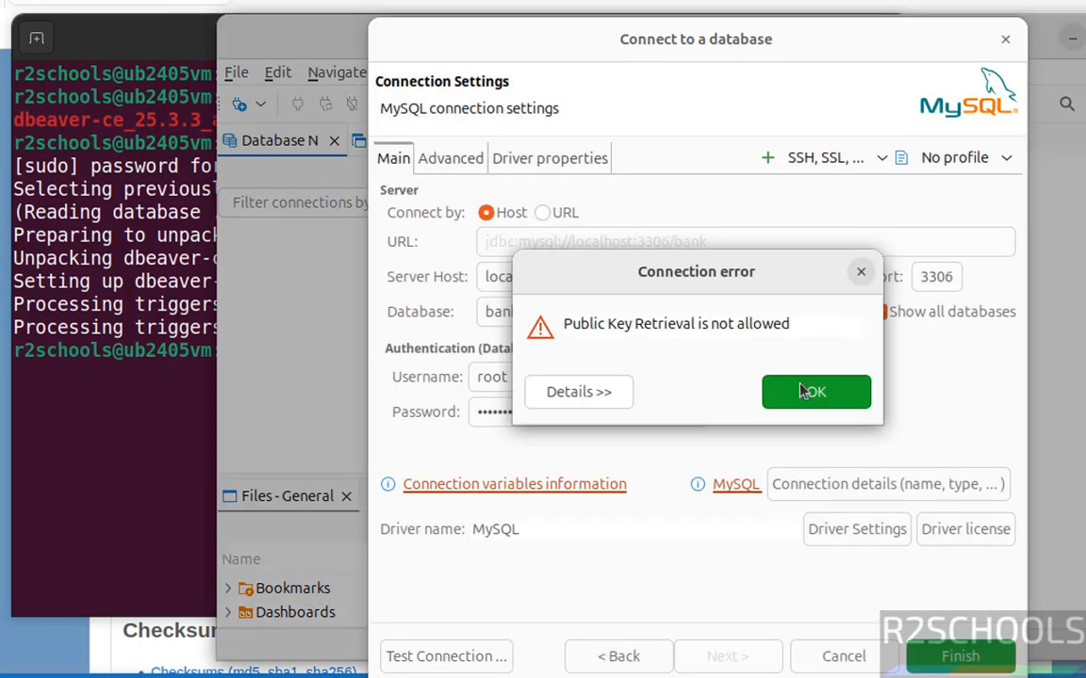
pyautogui.click(793, 400)
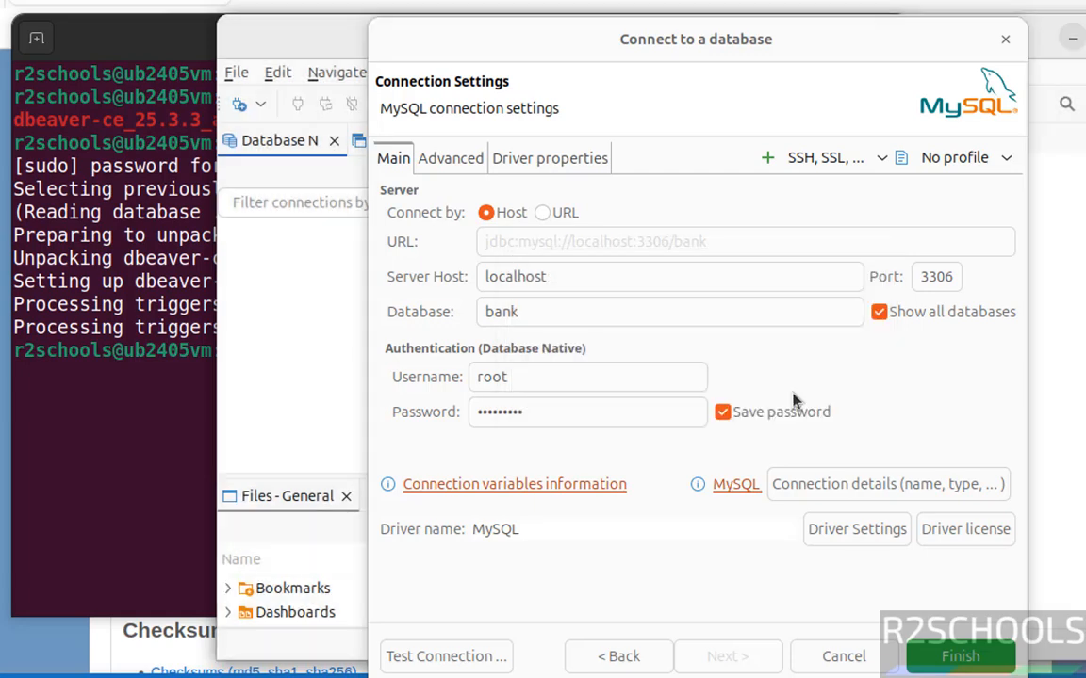
pyautogui.click(537, 158)
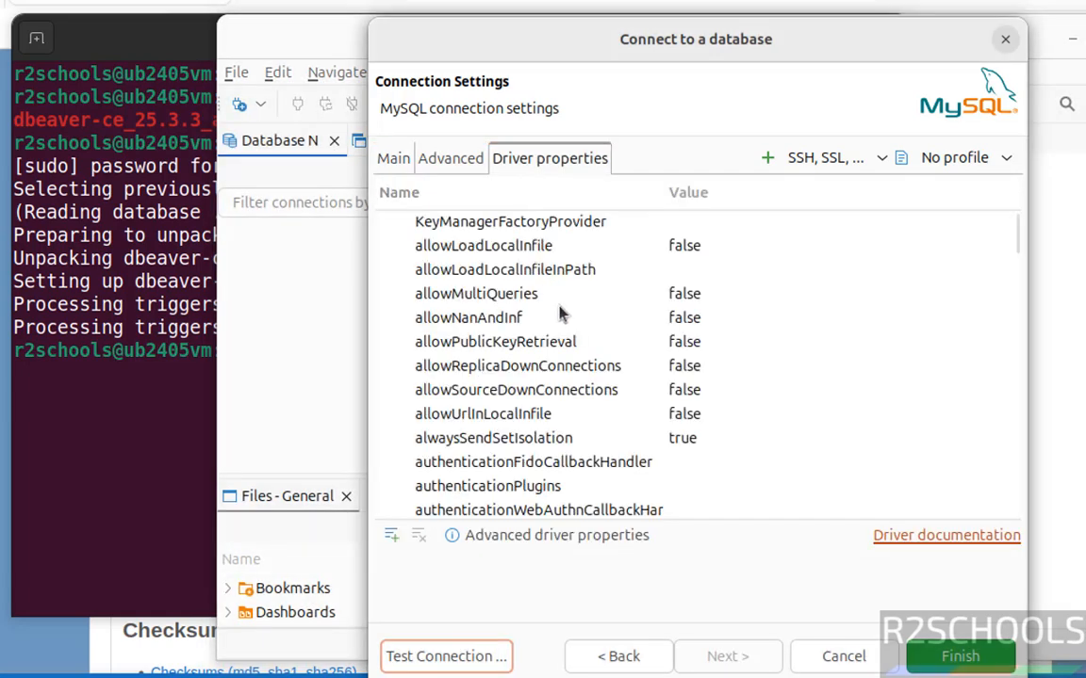
pyautogui.click(489, 344)
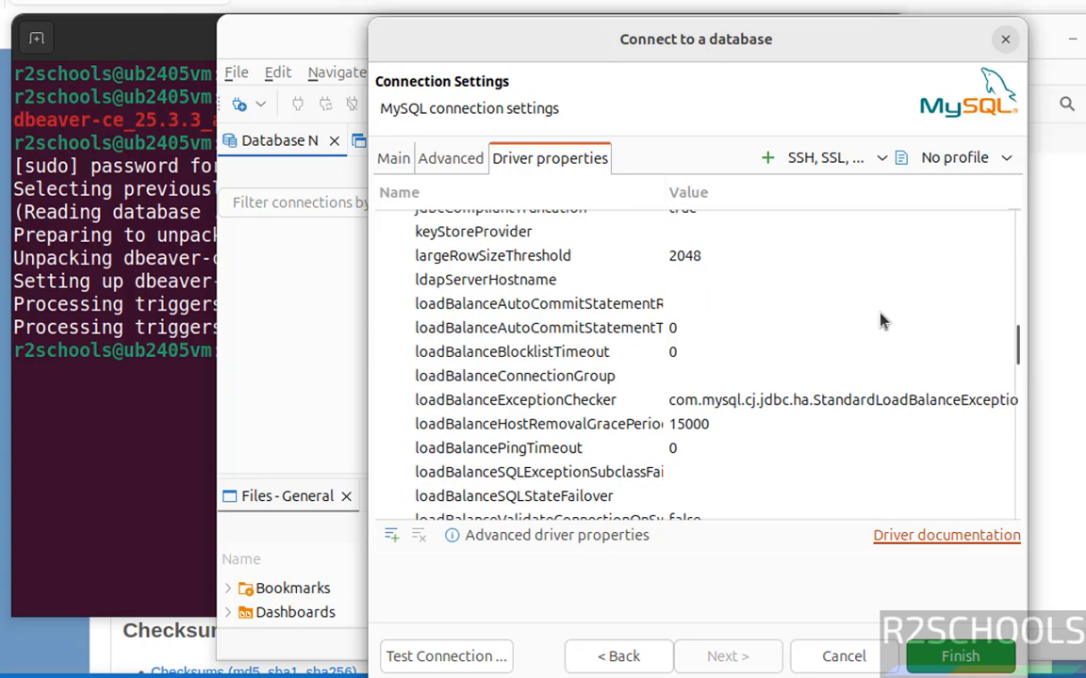
pyautogui.click(1001, 366)
pyautogui.click(689, 414)
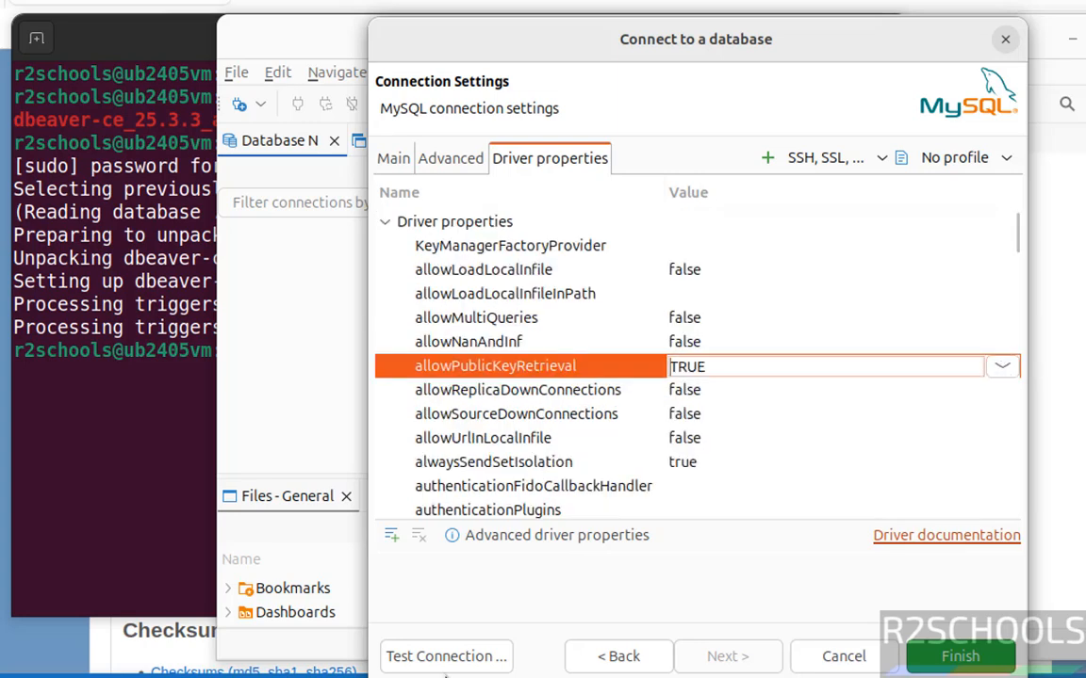
pyautogui.click(446, 656)
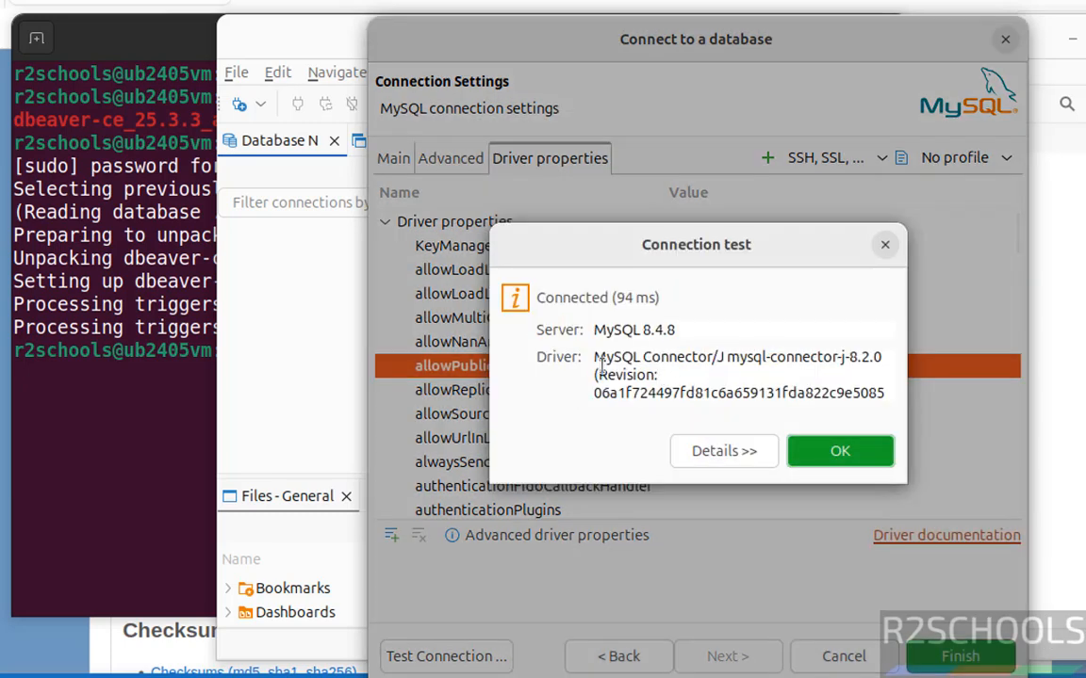
pyautogui.click(839, 451)
# Step: Save the bank connection, expand its Databases, and open an SQL console on bank
pyautogui.click(943, 660)
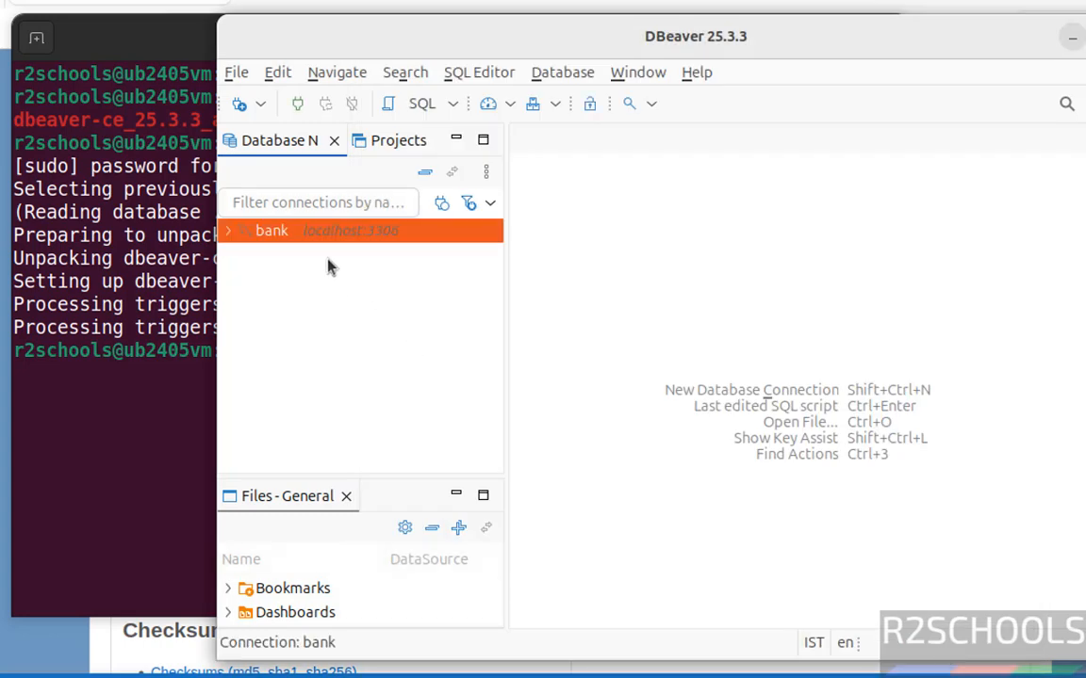
pyautogui.click(231, 232)
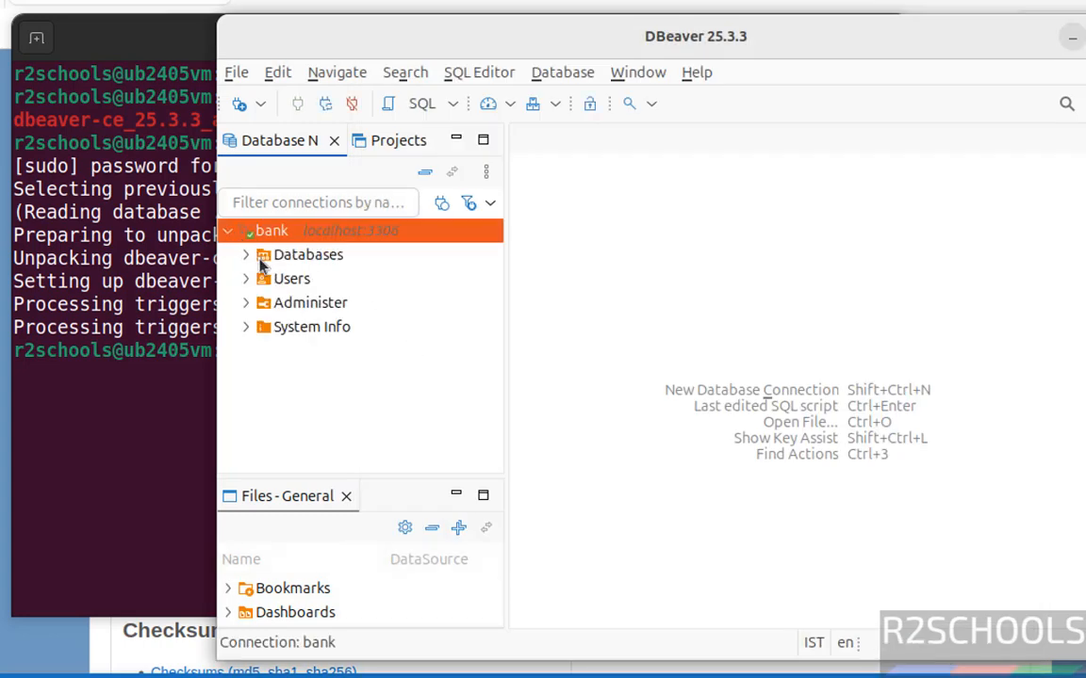
pyautogui.click(245, 254)
pyautogui.click(302, 282)
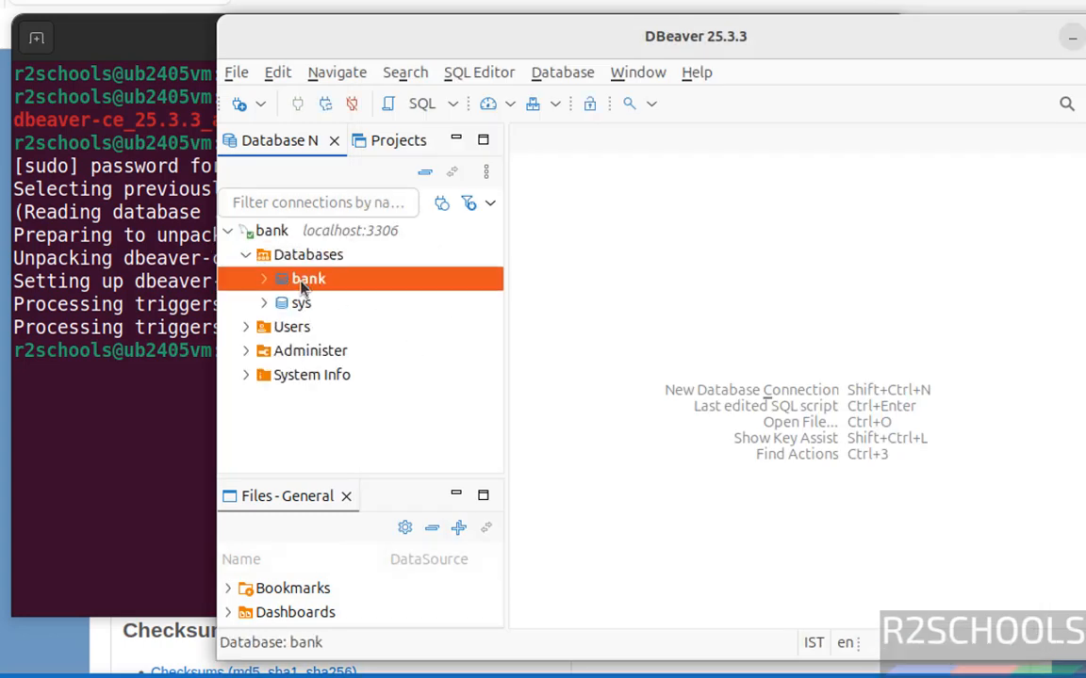
pyautogui.rightClick(301, 282)
pyautogui.moveTo(408, 300)
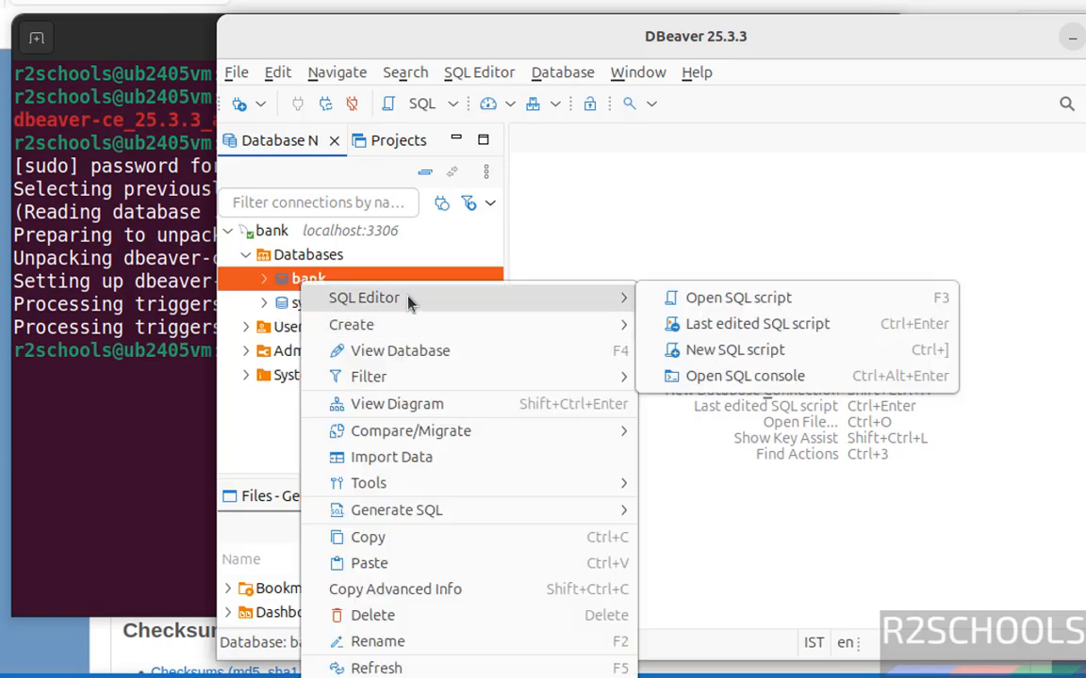
pyautogui.click(739, 376)
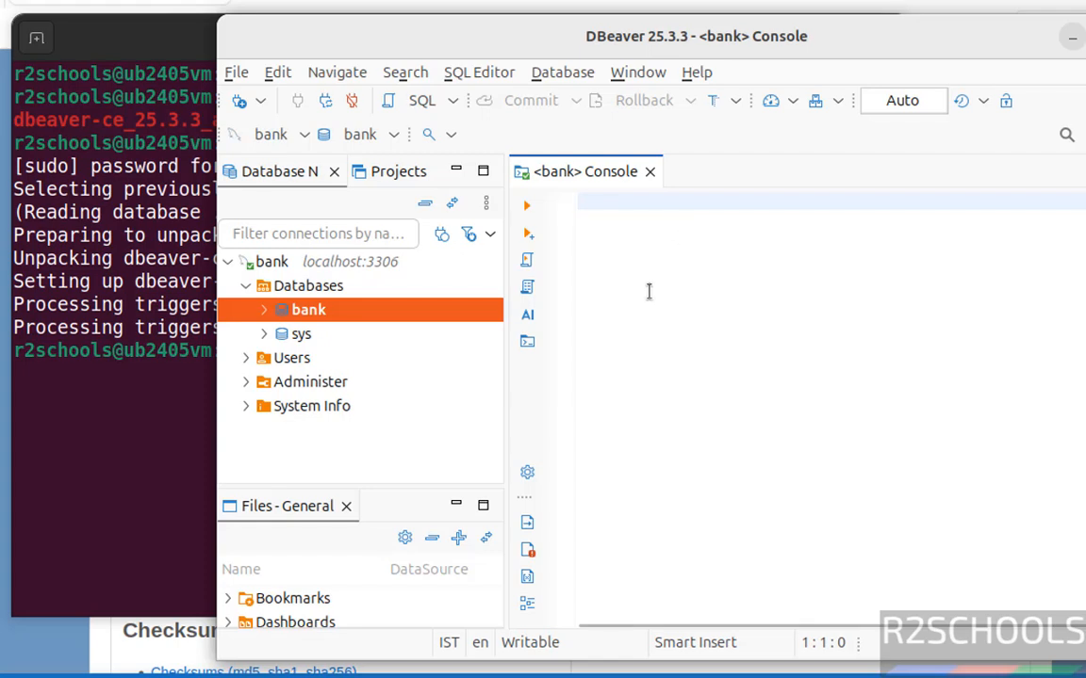
# Step: Run select * from customer in the console, returning its rows
pyautogui.write('se')
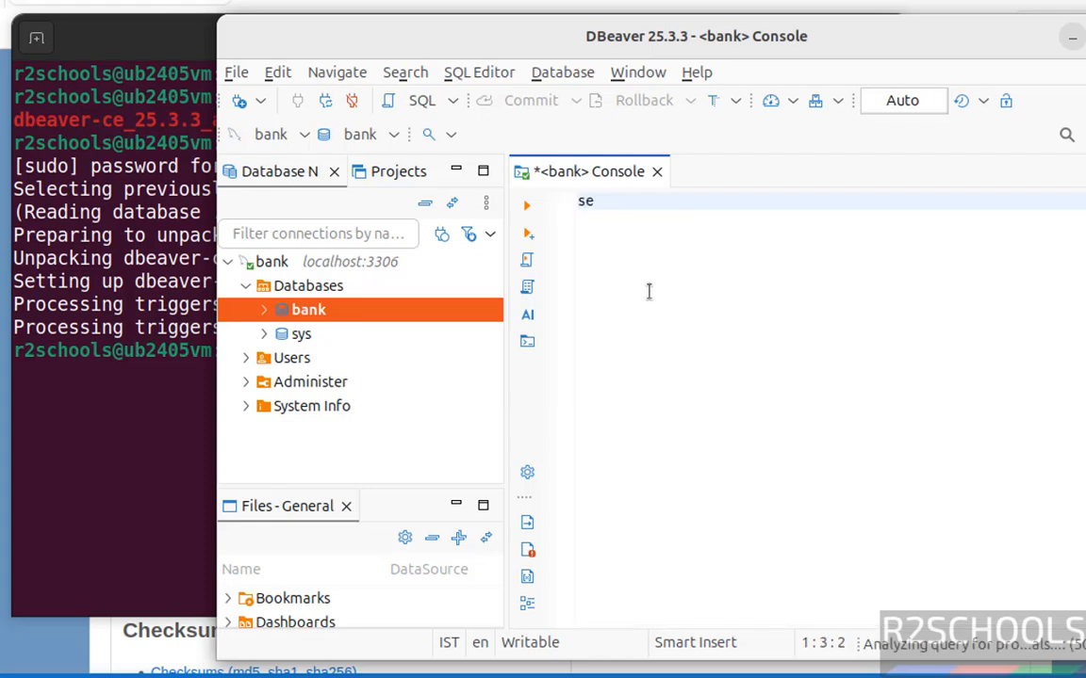
pyautogui.write('lect * from c')
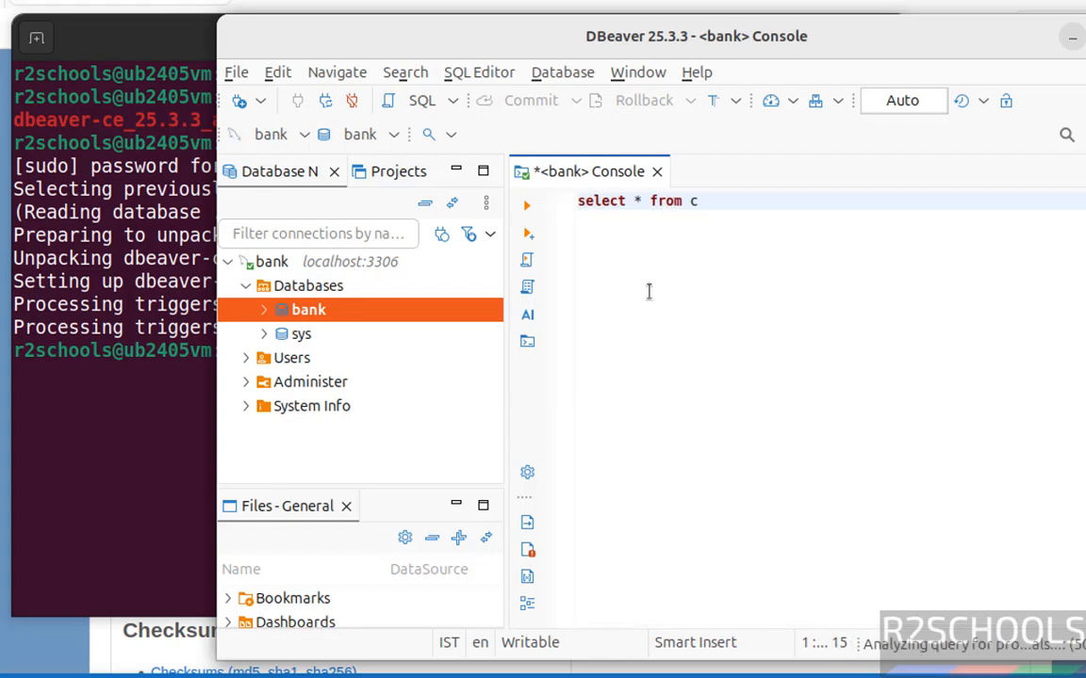
pyautogui.write('ustomer')
pyautogui.hotkey('ctrl', 'a')
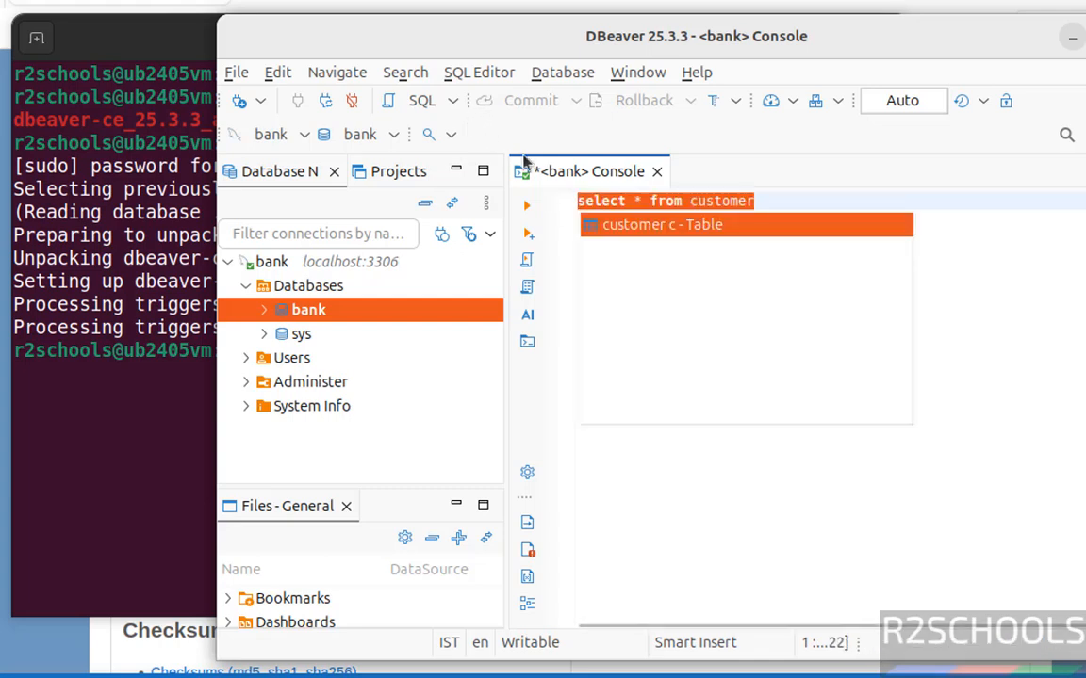
pyautogui.click(524, 208)
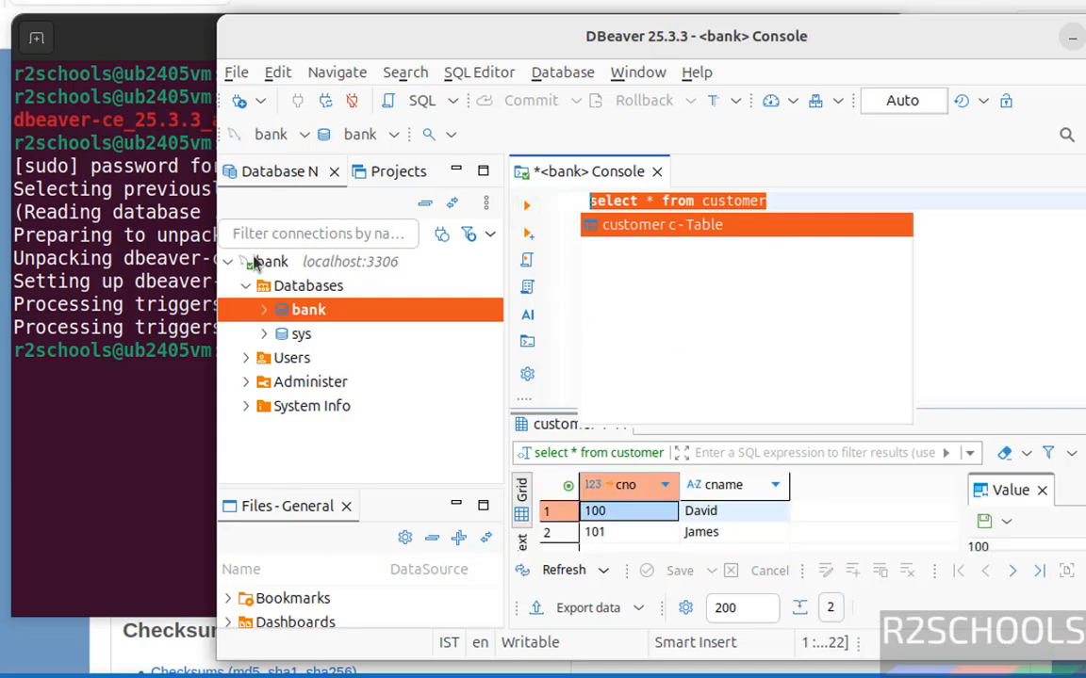
# Step: Close the SQL console, then disconnect and delete the bank connection, confirming with Yes
pyautogui.click(657, 173)
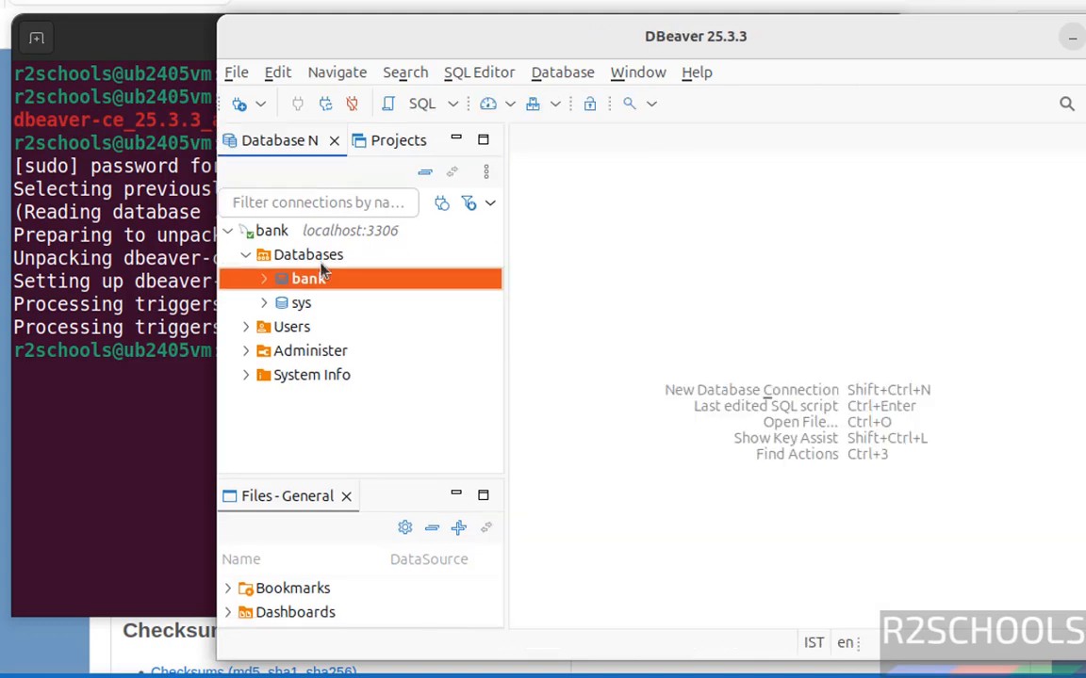
pyautogui.click(264, 233)
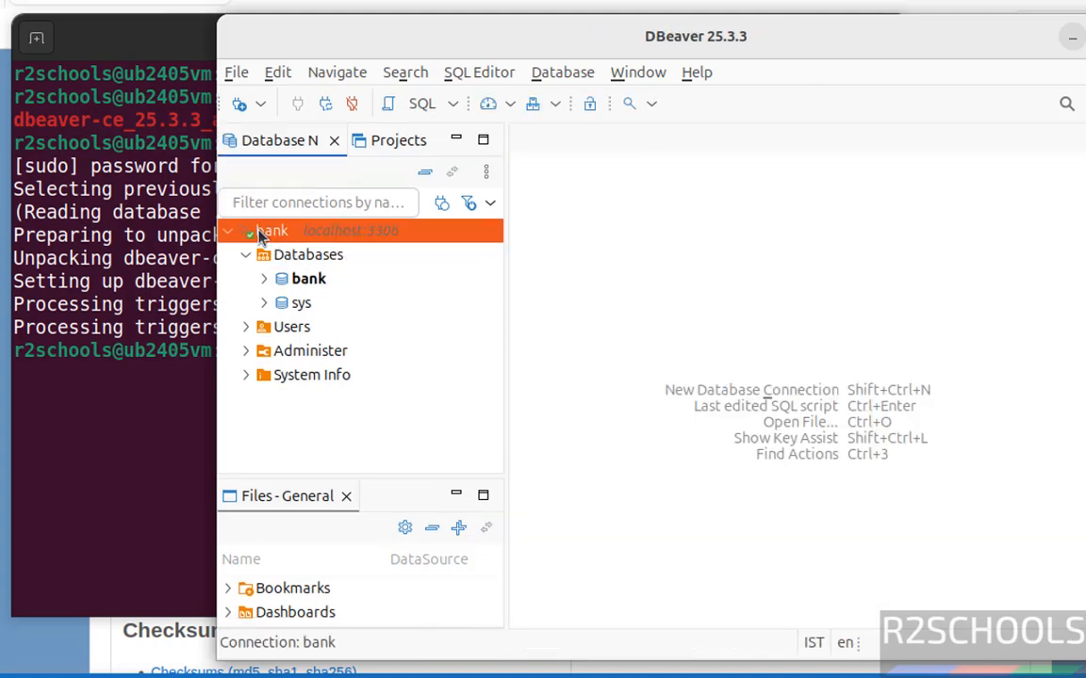
pyautogui.rightClick(262, 235)
pyautogui.click(382, 449)
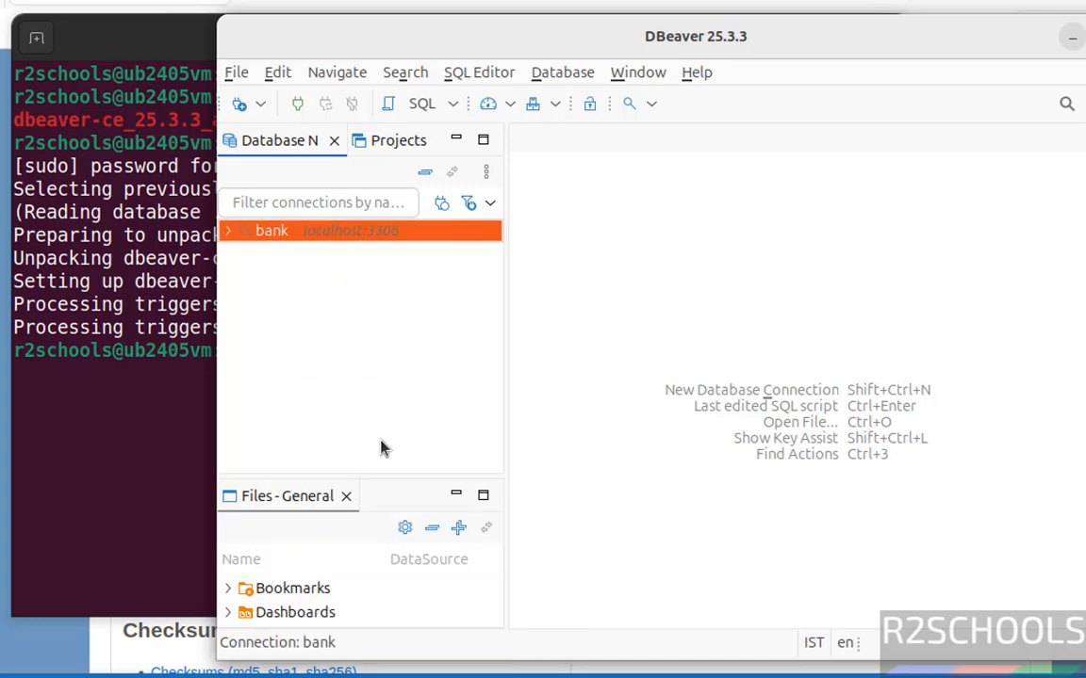
pyautogui.rightClick(268, 233)
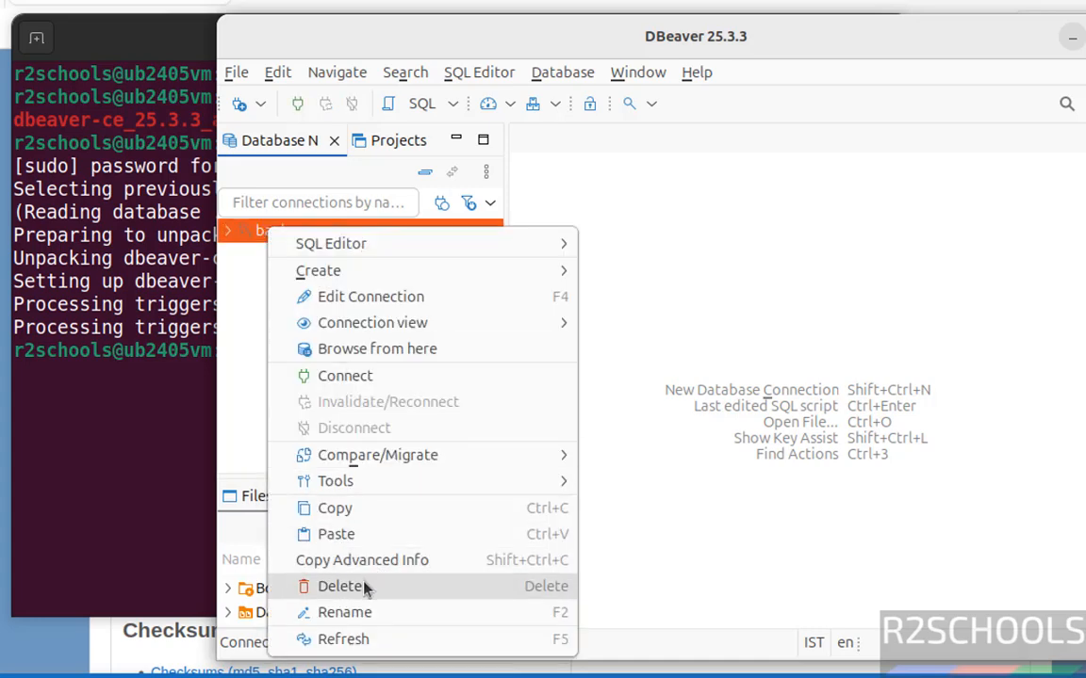
pyautogui.click(339, 586)
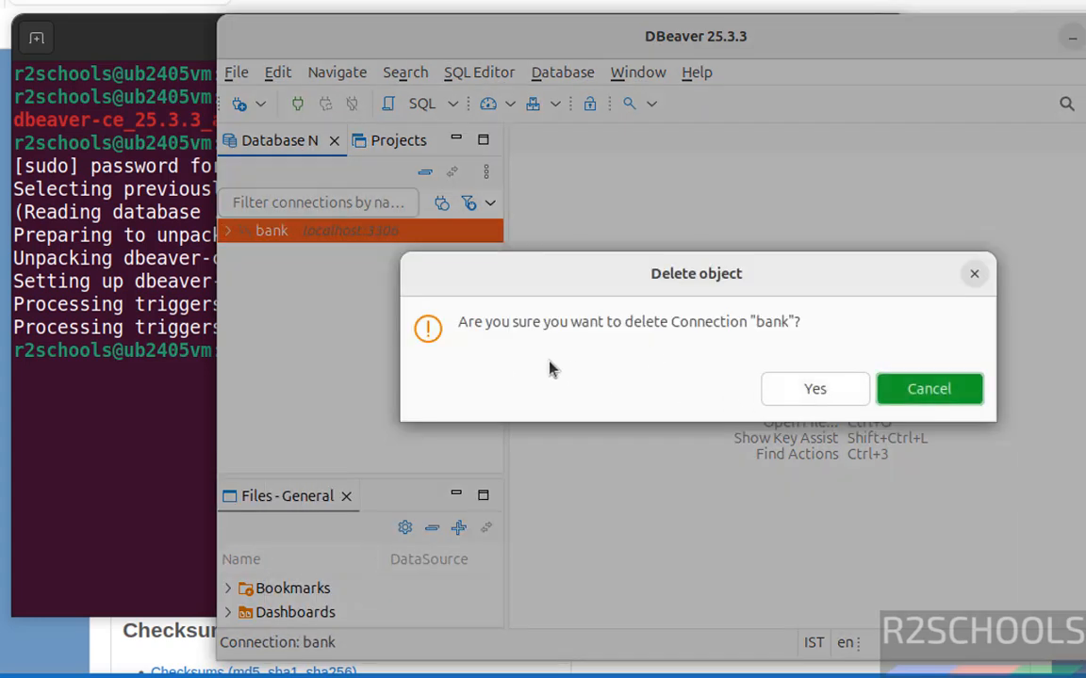
pyautogui.click(788, 388)
pyautogui.click(562, 73)
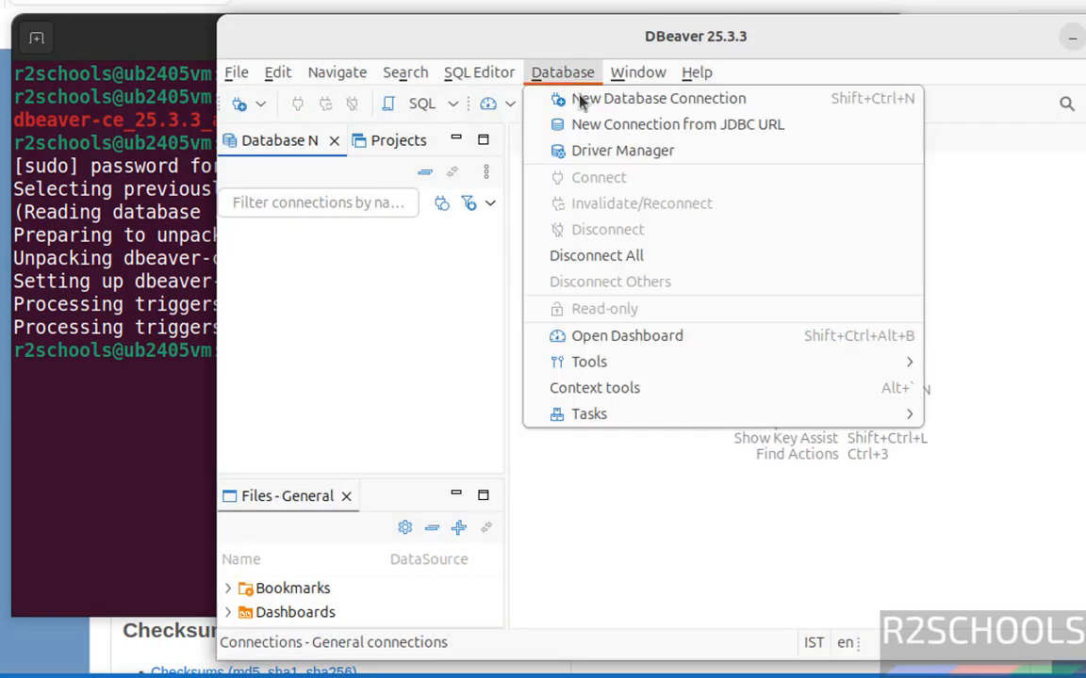
# Step: Create a PostgreSQL connection with Show all databases, password entered, driver downloaded, test passed
pyautogui.click(584, 103)
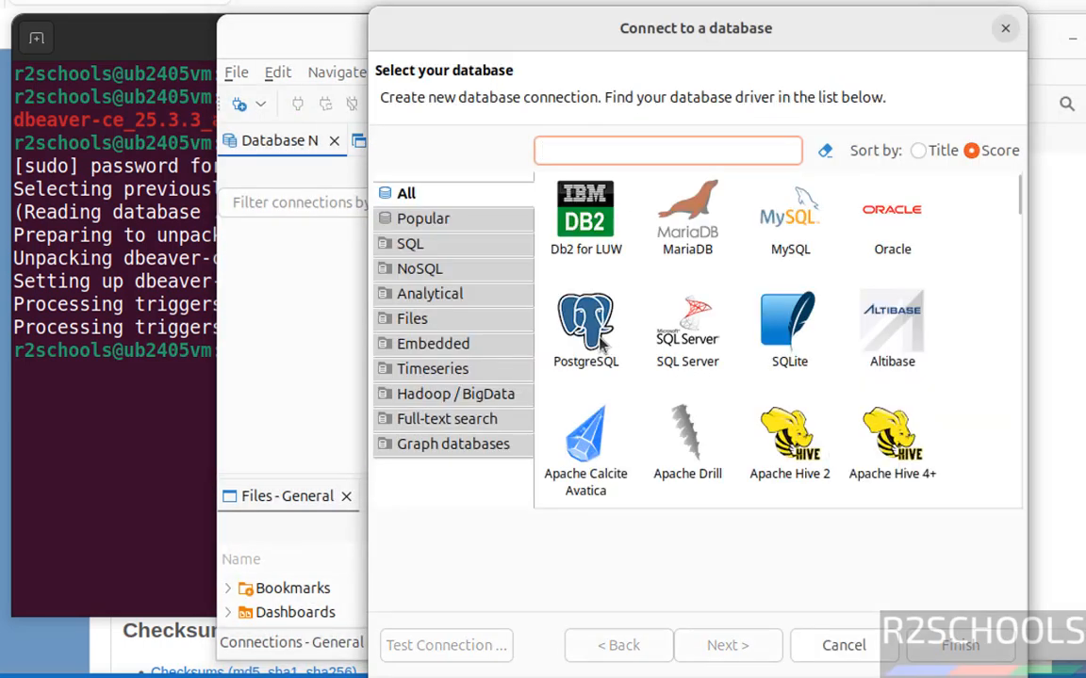
pyautogui.click(742, 648)
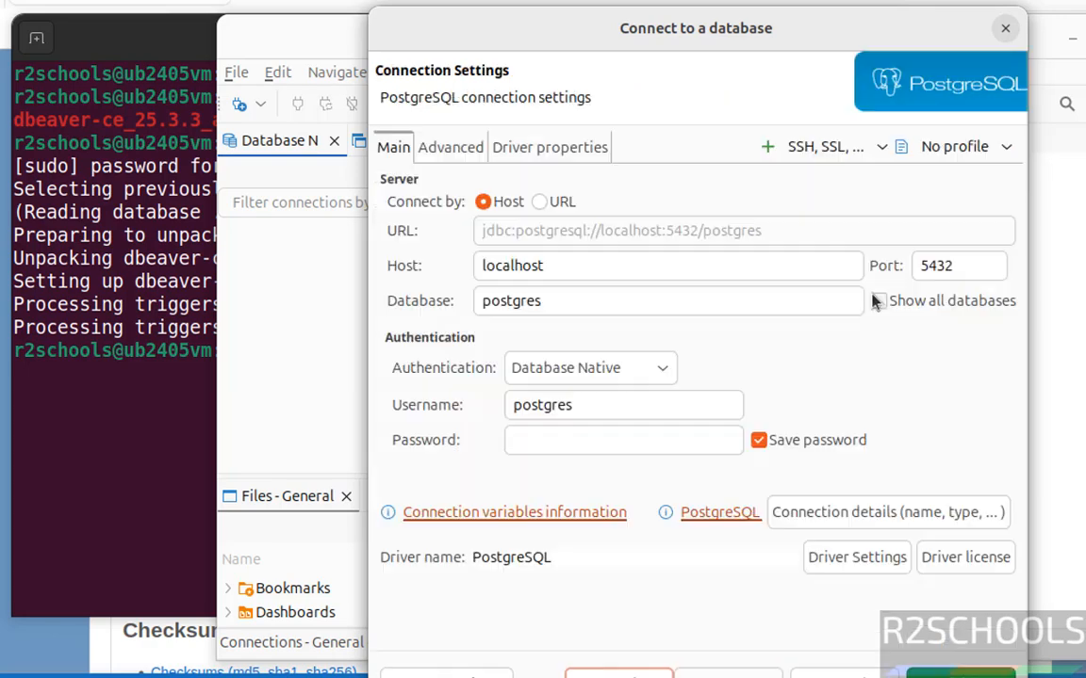
pyautogui.click(878, 302)
pyautogui.click(596, 447)
pyautogui.write('pos')
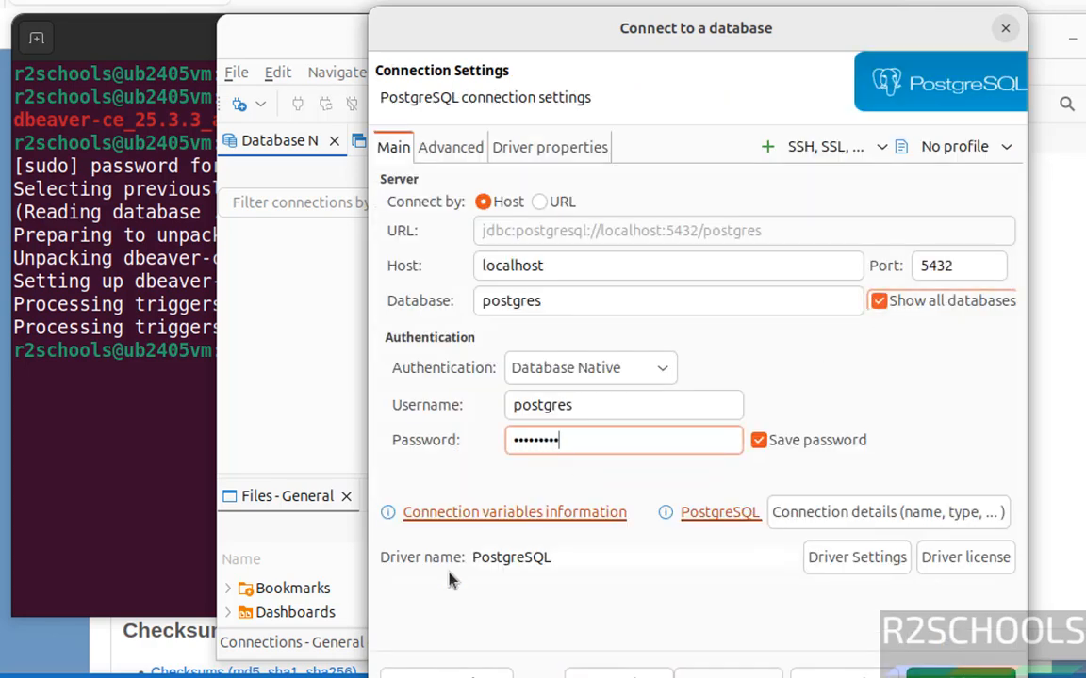
pyautogui.click(428, 674)
pyautogui.click(855, 521)
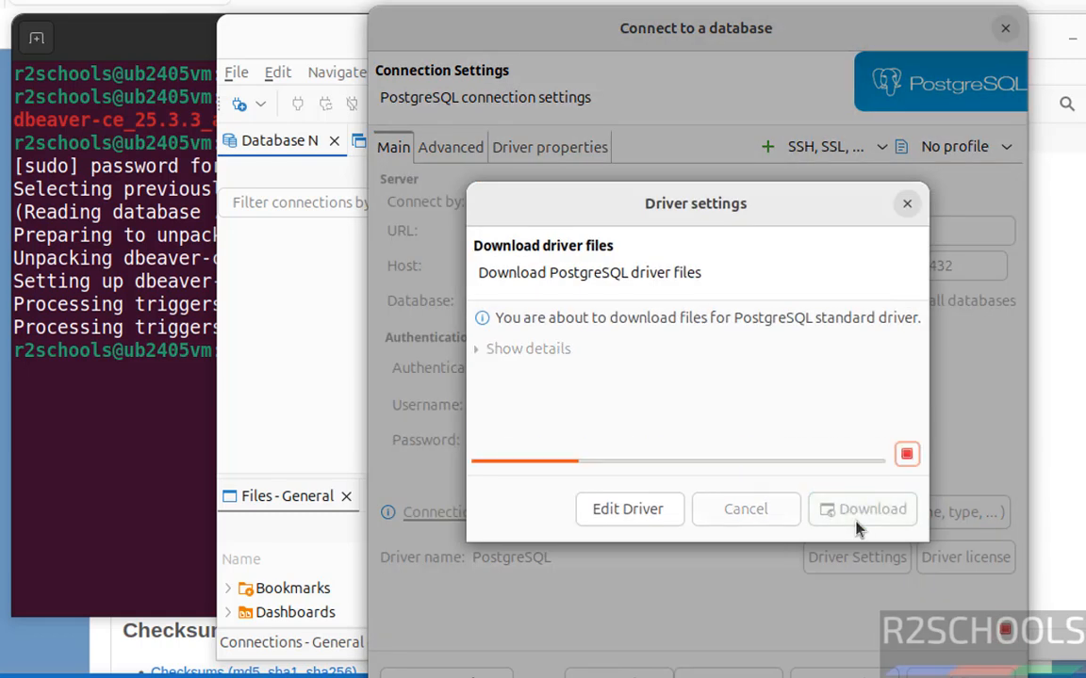
pyautogui.click(829, 500)
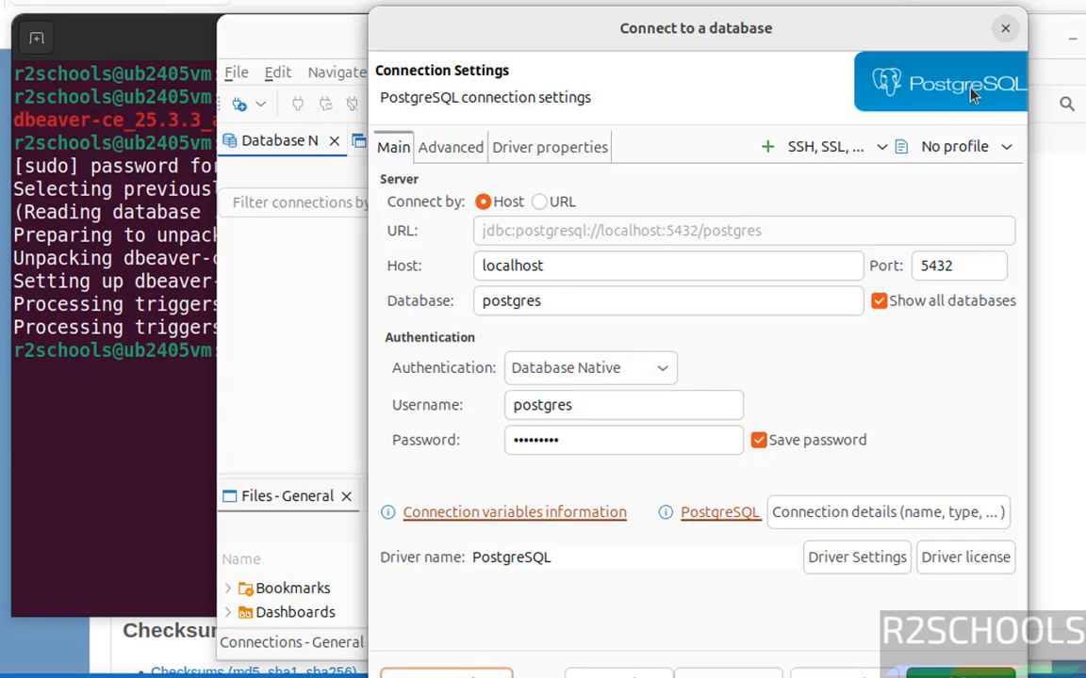
pyautogui.click(976, 671)
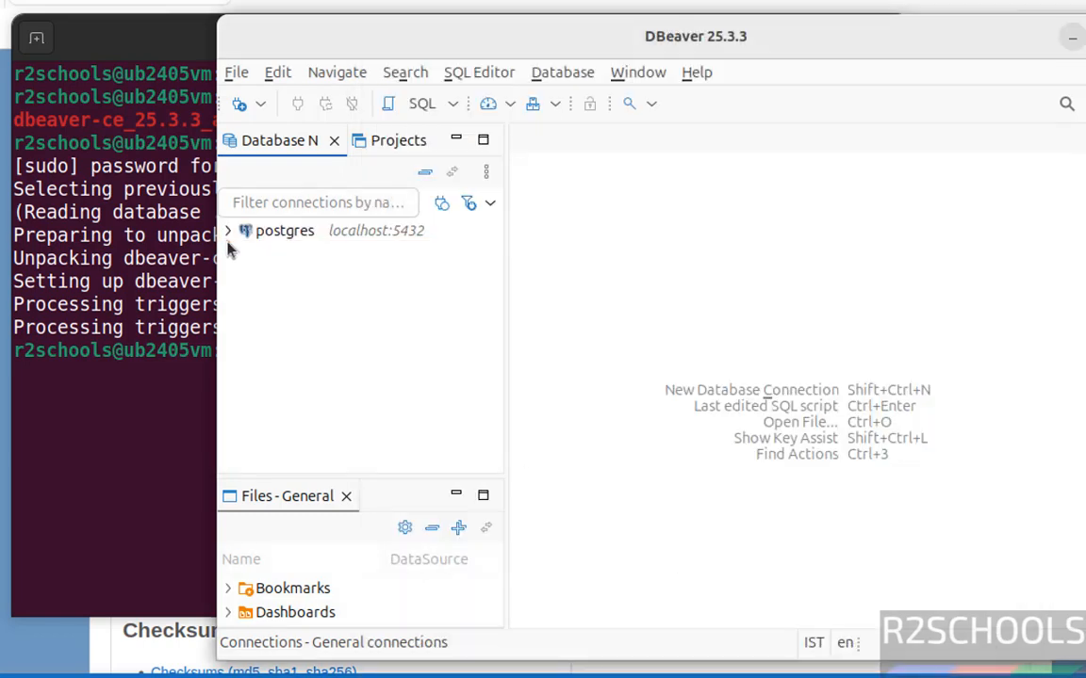
# Step: Expand the PostgreSQL connection's Databases to reveal bank and postgres, then return to the terminal
pyautogui.click(228, 234)
pyautogui.click(245, 254)
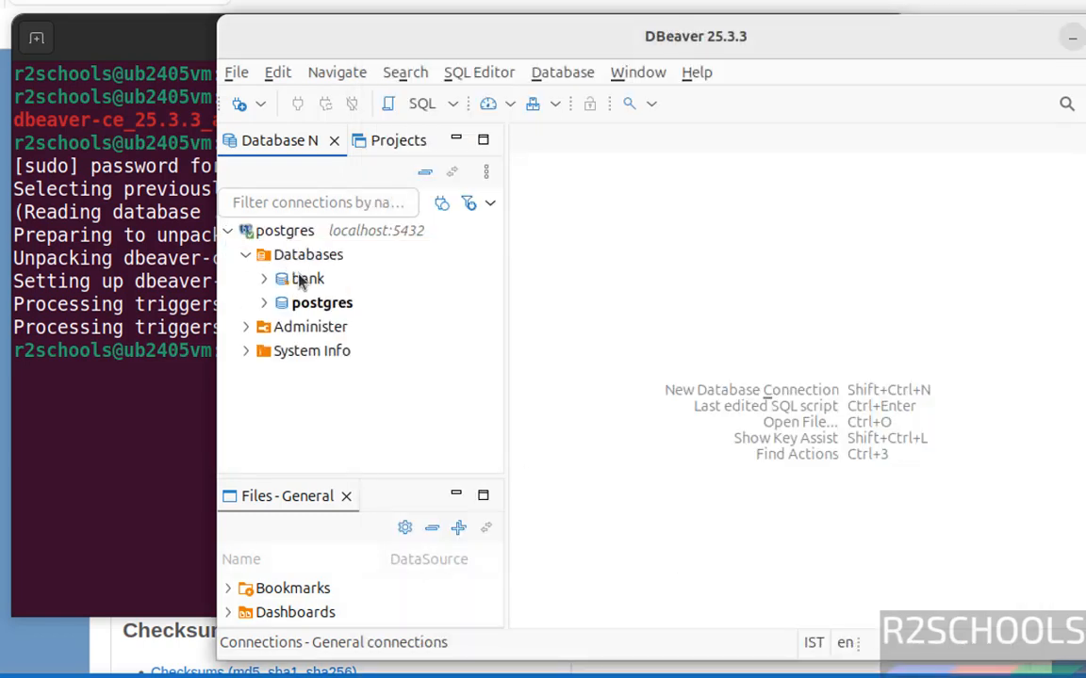
pyautogui.click(302, 280)
pyautogui.rightClick(302, 283)
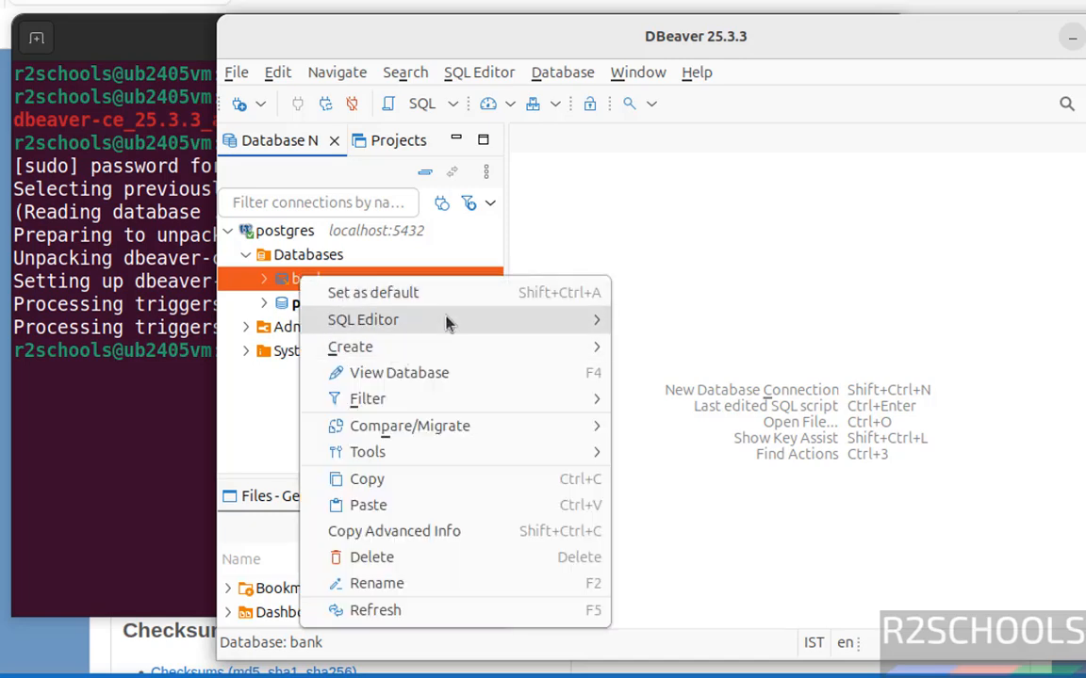
pyautogui.moveTo(363, 320)
pyautogui.click(107, 407)
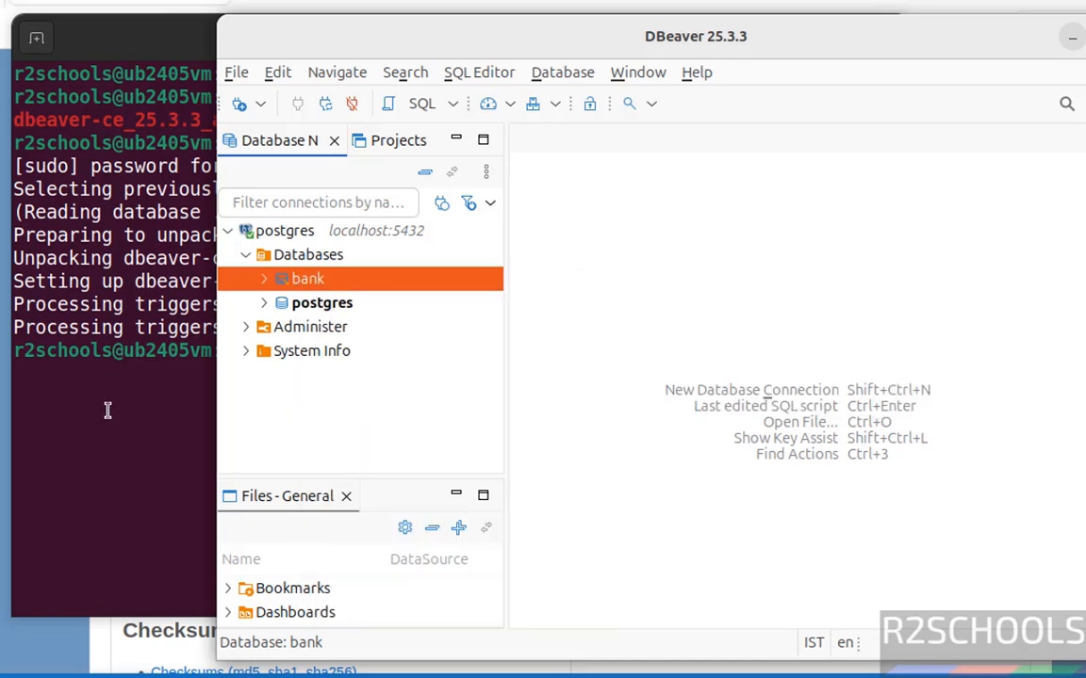
pyautogui.click(107, 416)
# Step: Clear the terminal, rm dbeaver-ce_25.3.3_amd64.deb, and confirm with ls that Downloads is empty
pyautogui.hotkey('ctrl', 'l')
pyautogui.write('ls')
pyautogui.press('Return')
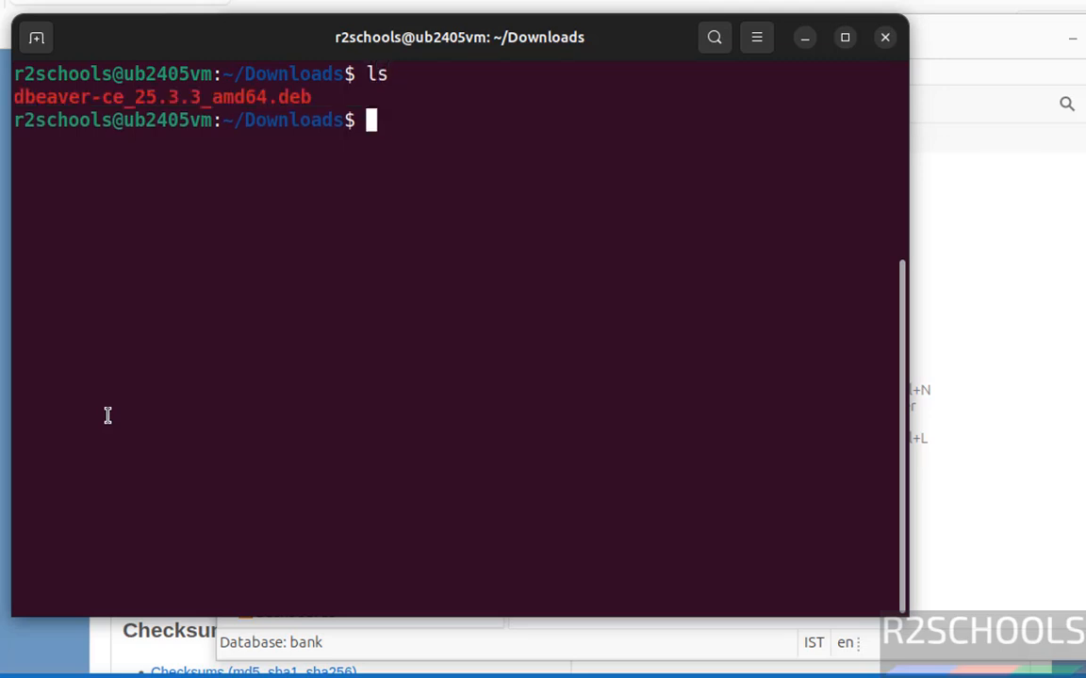
pyautogui.write('rm d')
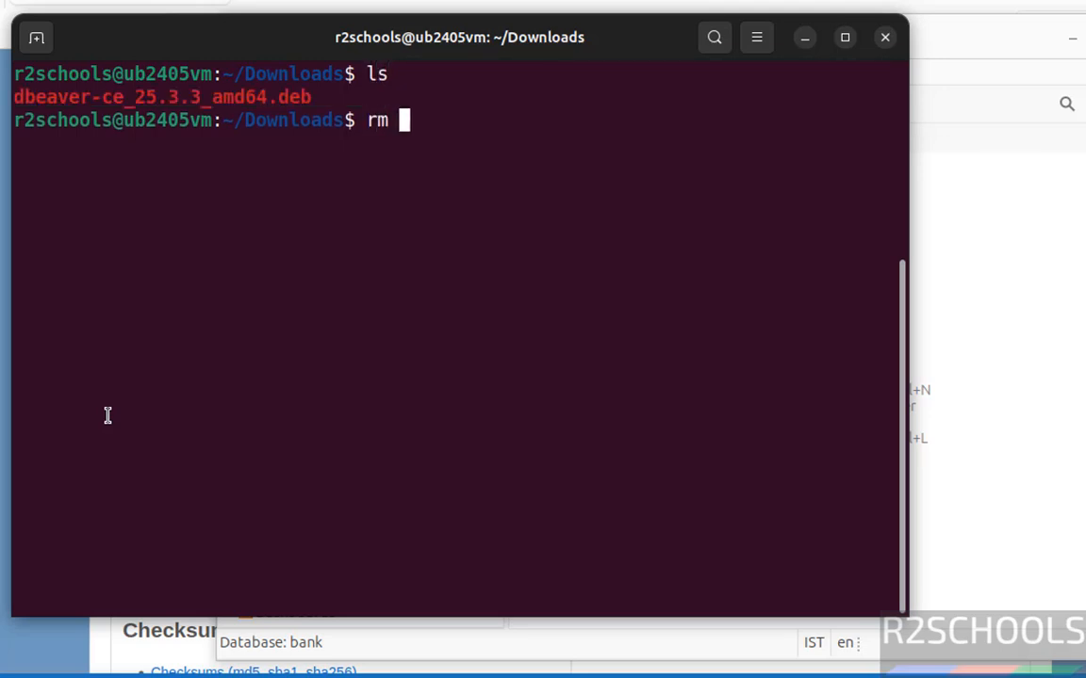
pyautogui.write('b')
pyautogui.press('Tab')
pyautogui.press('Return')
pyautogui.write('ls')
pyautogui.press('Return')
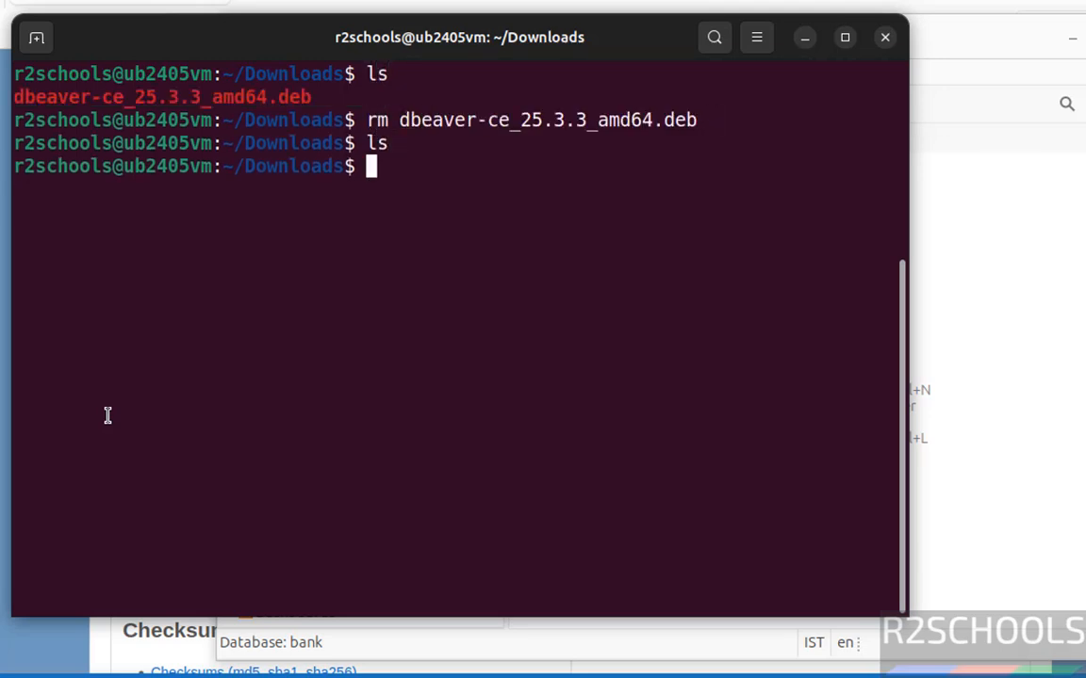